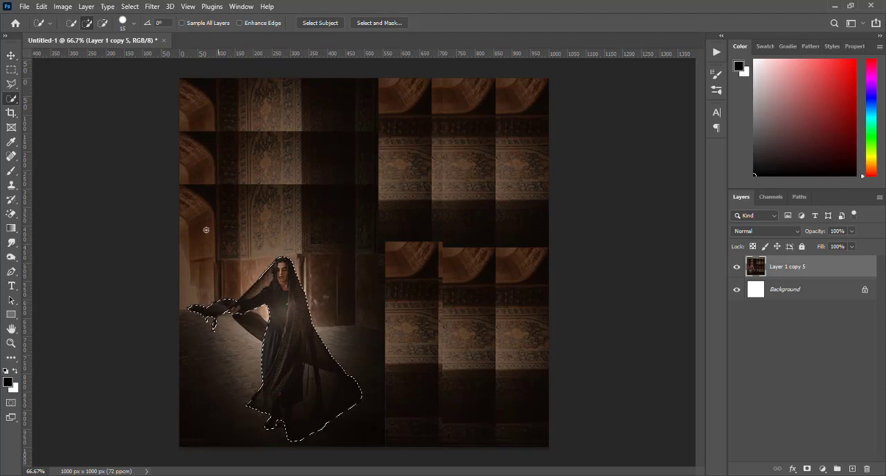
Step: Feather the selection around the woman and invert it to cover the background
{"action": "left_click", "coordinate": [132, 7]}
{"action": "mouse_move", "coordinate": [173, 173]}
{"action": "left_click", "coordinate": [253, 215]}
{"action": "left_click", "coordinate": [496, 150]}
{"action": "key", "text": "ctrl+shift+i"}
Step: Apply a Path Blur to the selected background along a path curving around the canvas's lower right, with speed 500%
{"action": "left_click", "coordinate": [157, 6]}
{"action": "left_click", "coordinate": [305, 200]}
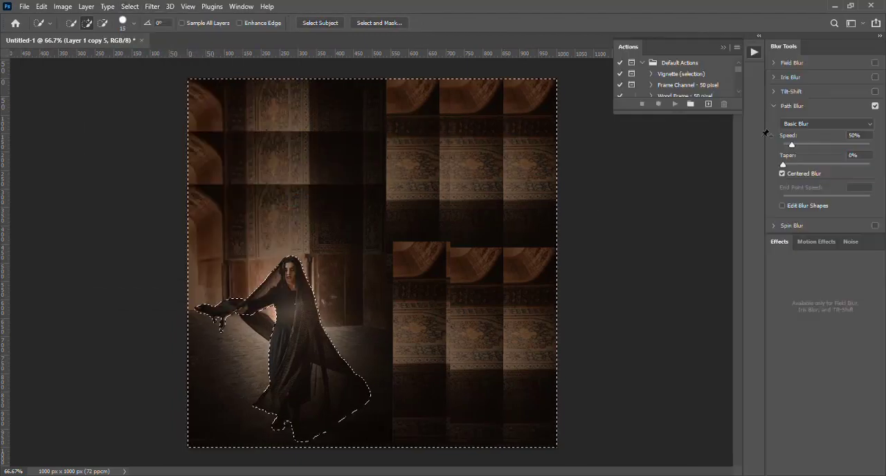
{"action": "left_click_drag", "start_coordinate": [464, 263], "coordinate": [543, 95]}
{"action": "left_click_drag", "start_coordinate": [372, 263], "coordinate": [438, 389]}
{"action": "left_click_drag", "start_coordinate": [792, 145], "coordinate": [881, 149]}
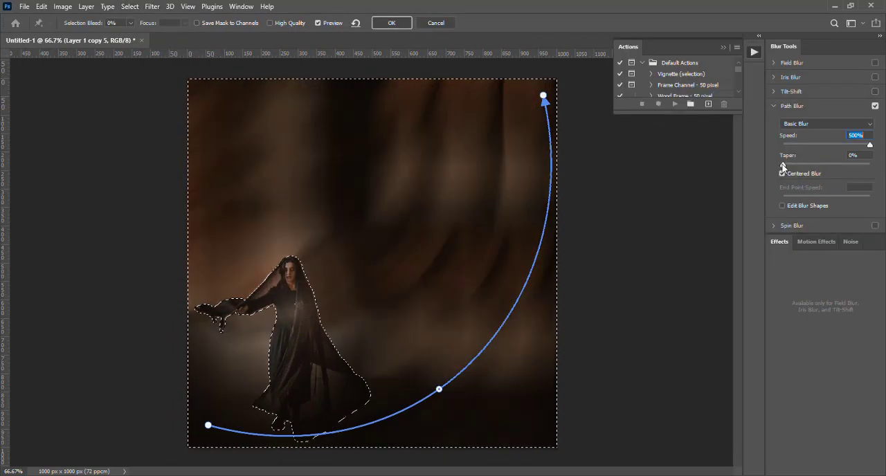
{"action": "left_click", "coordinate": [391, 23]}
Step: Apply the Sprayed Strokes filter to the selected background with stroke length 3 and spray radius 17
{"action": "left_click", "coordinate": [151, 6]}
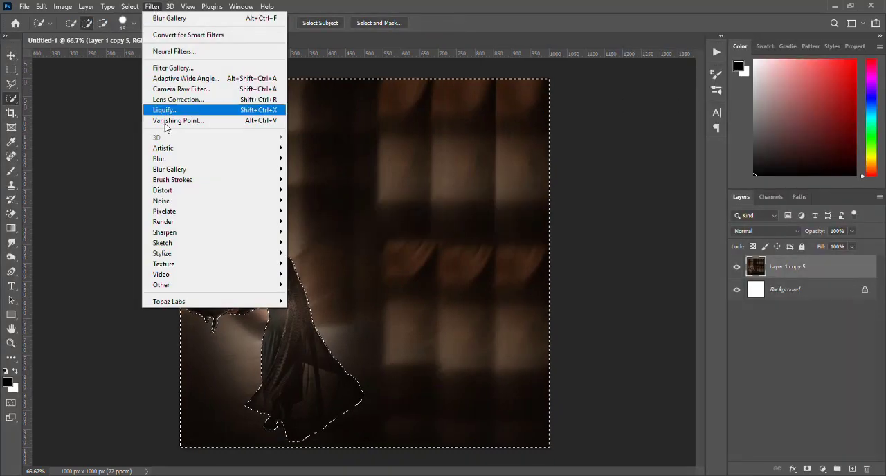
{"action": "mouse_move", "coordinate": [182, 180]}
{"action": "left_click", "coordinate": [309, 233]}
{"action": "left_click", "coordinate": [605, 139]}
{"action": "left_click_drag", "start_coordinate": [814, 101], "coordinate": [763, 101]}
{"action": "left_click_drag", "start_coordinate": [778, 123], "coordinate": [833, 121]}
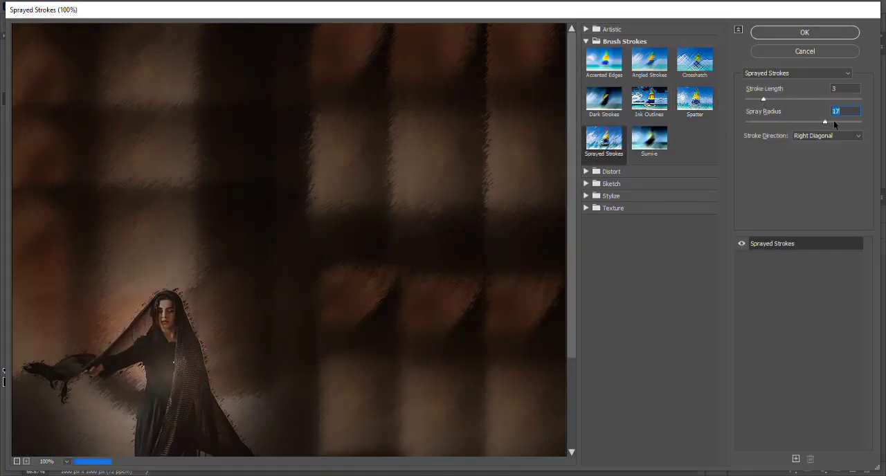
{"action": "left_click", "coordinate": [804, 32]}
Step: Apply the Glass distortion filter to the selected background
{"action": "left_click", "coordinate": [151, 6]}
{"action": "mouse_move", "coordinate": [207, 190]}
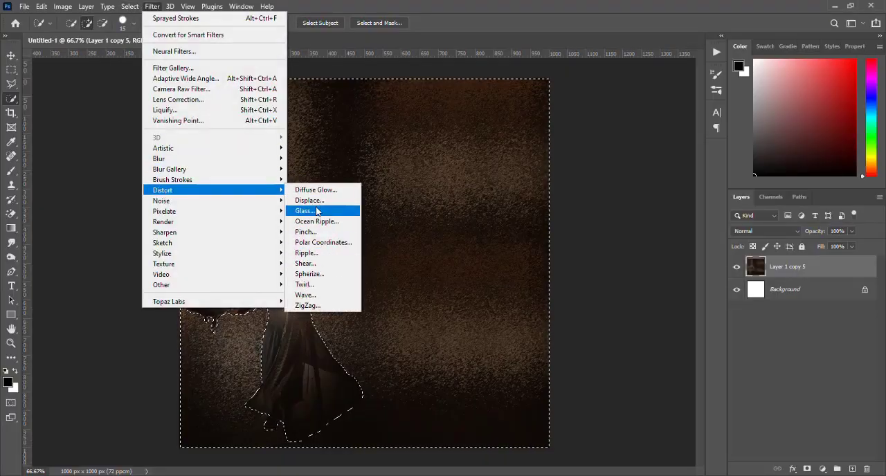
{"action": "left_click", "coordinate": [316, 210]}
{"action": "left_click", "coordinate": [803, 33]}
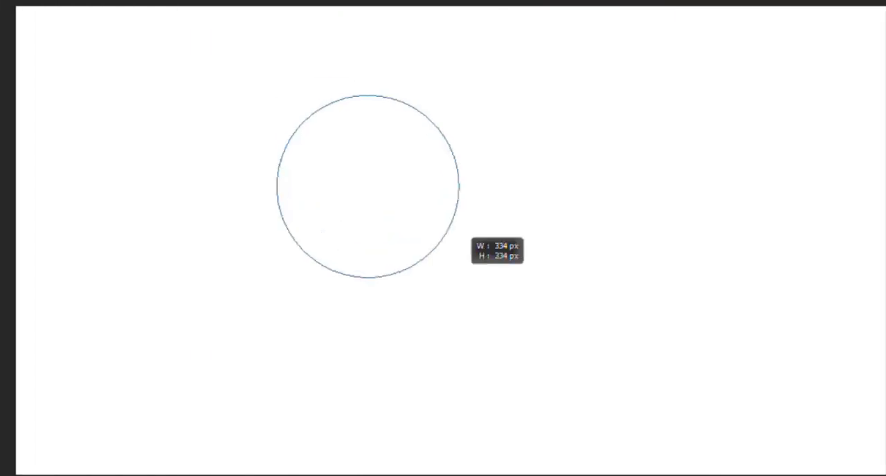
Step: Draw a circle about 334 px wide, a purple rectangle, a blue rounded rectangle, a green triangle and a pentagon
{"action": "left_click_drag", "start_coordinate": [277, 95], "coordinate": [459, 278]}
{"action": "left_click_drag", "start_coordinate": [393, 79], "coordinate": [635, 380]}
{"action": "left_click_drag", "start_coordinate": [132, 395], "coordinate": [363, 346]}
{"action": "left_click_drag", "start_coordinate": [363, 346], "coordinate": [374, 234]}
{"action": "left_click_drag", "start_coordinate": [182, 37], "coordinate": [343, 232]}
{"action": "left_click_drag", "start_coordinate": [592, 173], "coordinate": [849, 427]}
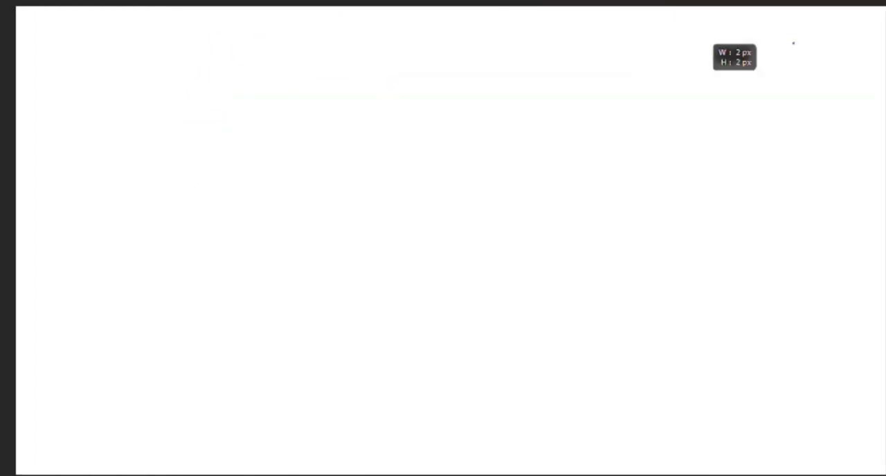
Step: Draw custom shapes of a magenta flower, a kangaroo, a green tree and a brown camel on the canvas
{"action": "left_click_drag", "start_coordinate": [793, 42], "coordinate": [551, 316]}
{"action": "left_click_drag", "start_coordinate": [263, 58], "coordinate": [548, 349]}
{"action": "left_click_drag", "start_coordinate": [86, 55], "coordinate": [326, 423]}
{"action": "left_click_drag", "start_coordinate": [545, 224], "coordinate": [804, 471]}
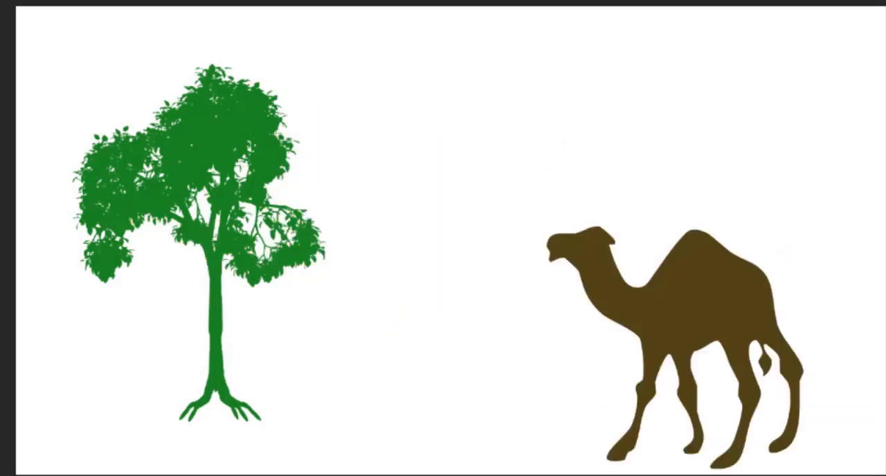
Step: Cover the whole canvas with overlapping rectangles in different colours
{"action": "left_click_drag", "start_coordinate": [52, 31], "coordinate": [281, 263]}
{"action": "left_click_drag", "start_coordinate": [192, 113], "coordinate": [398, 344]}
{"action": "left_click_drag", "start_coordinate": [351, 54], "coordinate": [514, 221]}
{"action": "left_click_drag", "start_coordinate": [478, 109], "coordinate": [699, 357]}
{"action": "left_click_drag", "start_coordinate": [852, 24], "coordinate": [590, 353]}
{"action": "left_click_drag", "start_coordinate": [256, 222], "coordinate": [13, 475]}
{"action": "left_click_drag", "start_coordinate": [73, 233], "coordinate": [14, 4]}
{"action": "mouse_move", "coordinate": [64, 0]}
{"action": "left_mouse_down"}
{"action": "mouse_move", "coordinate": [304, 53]}
{"action": "mouse_move", "coordinate": [378, 120]}
{"action": "left_mouse_up"}
{"action": "left_click_drag", "start_coordinate": [378, 2], "coordinate": [597, 132]}
{"action": "left_click_drag", "start_coordinate": [246, 475], "coordinate": [538, 214]}
{"action": "left_click_drag", "start_coordinate": [584, 2], "coordinate": [885, 200]}
{"action": "mouse_move", "coordinate": [885, 187]}
{"action": "left_mouse_down"}
{"action": "mouse_move", "coordinate": [821, 358]}
{"action": "mouse_move", "coordinate": [728, 475]}
{"action": "left_mouse_up"}
{"action": "left_click_drag", "start_coordinate": [763, 475], "coordinate": [495, 326]}
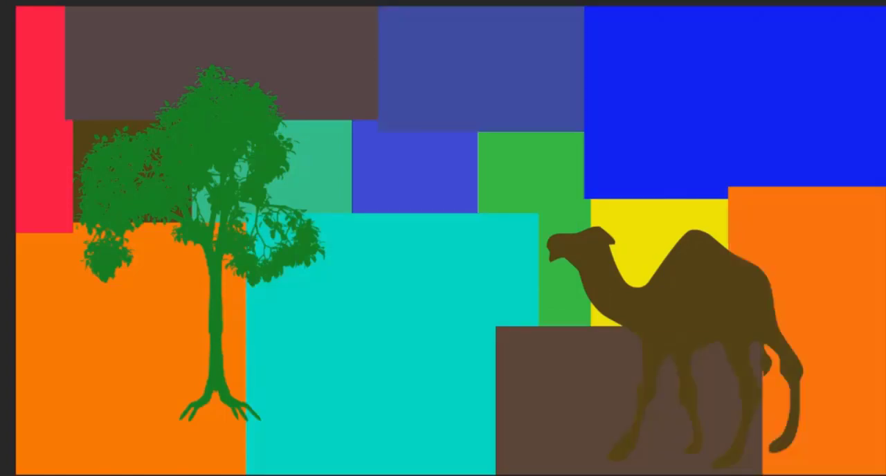
{"action": "left_click_drag", "start_coordinate": [74, 233], "coordinate": [123, 475]}
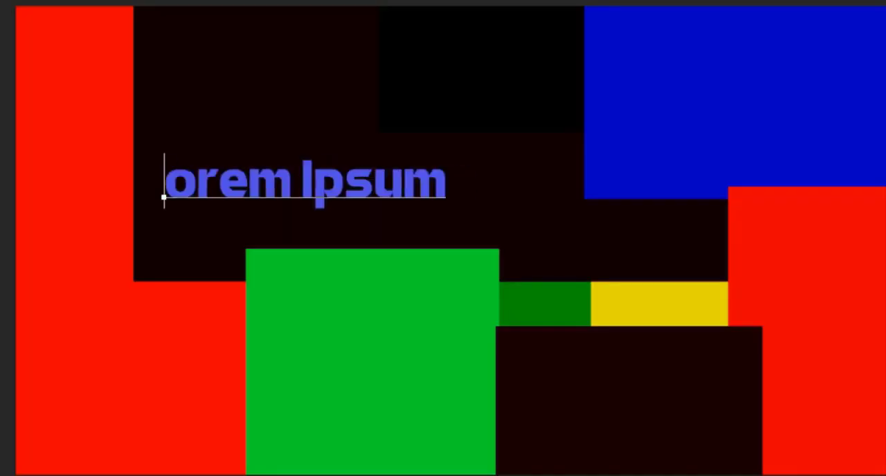
Step: Add the two-line text PHOTOSHOP TUTORIAL over the coloured rectangles
{"action": "type", "text": "PHOTOSHOP"}
{"action": "key", "text": "Return"}
{"action": "type", "text": "TU"}
{"action": "type", "text": "TORIAL"}
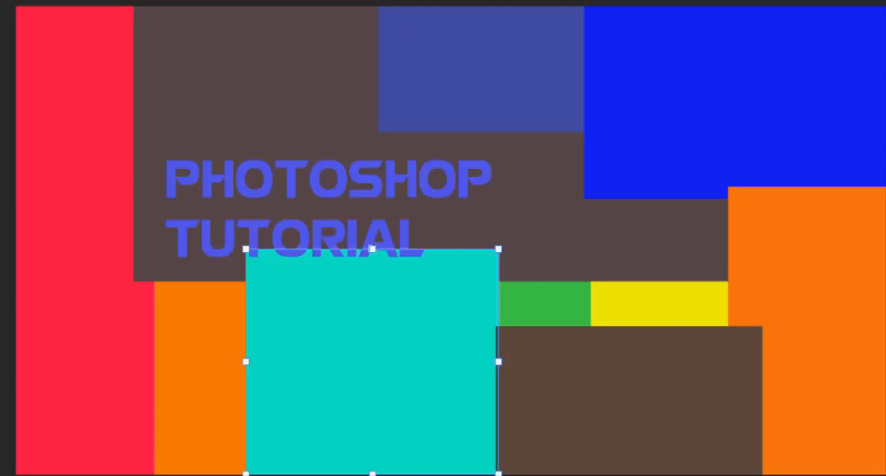
{"action": "left_click_drag", "start_coordinate": [247, 250], "coordinate": [261, 267]}
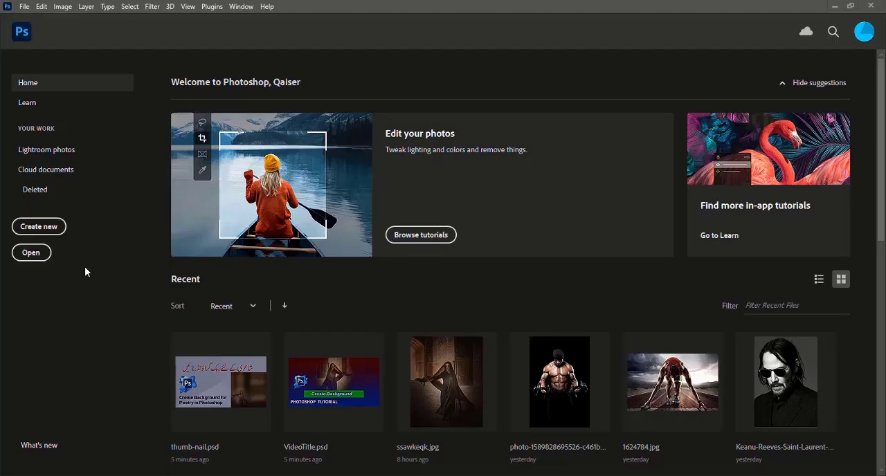
Step: Create a new 1000 x 1000 px document at 72 pixels/centimeter in 8-bit RGB with a white background
{"action": "left_click", "coordinate": [46, 228]}
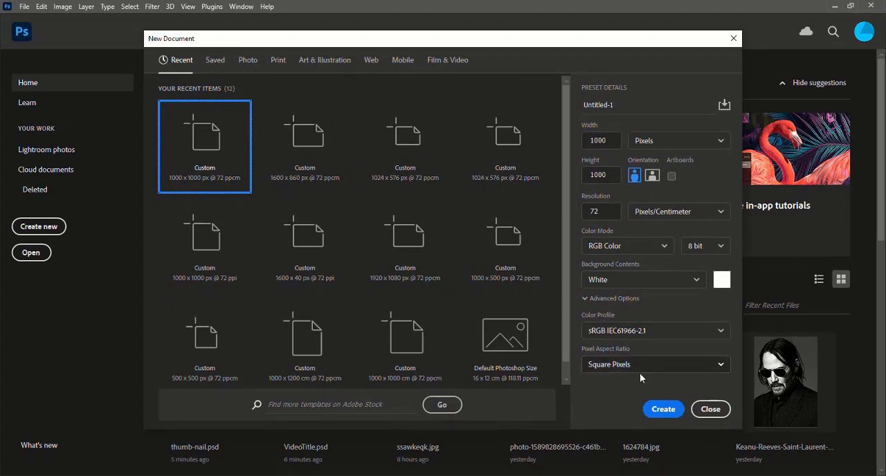
{"action": "left_click", "coordinate": [661, 409]}
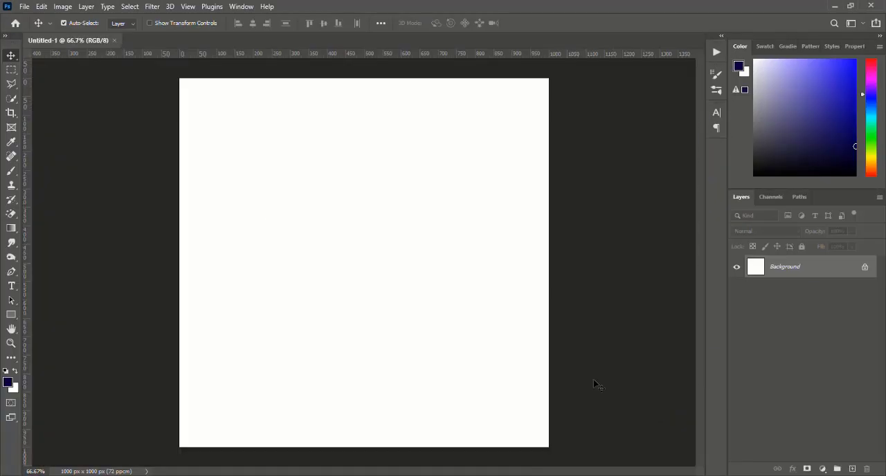
Step: Place ssawkeqk.jpg from the Youtube folder on drive G: into the document as an embedded image
{"action": "left_click", "coordinate": [24, 8]}
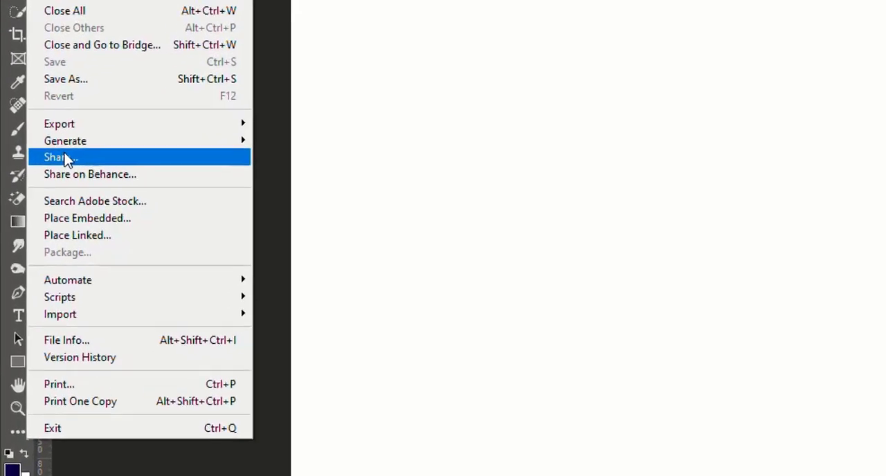
{"action": "left_click", "coordinate": [96, 218]}
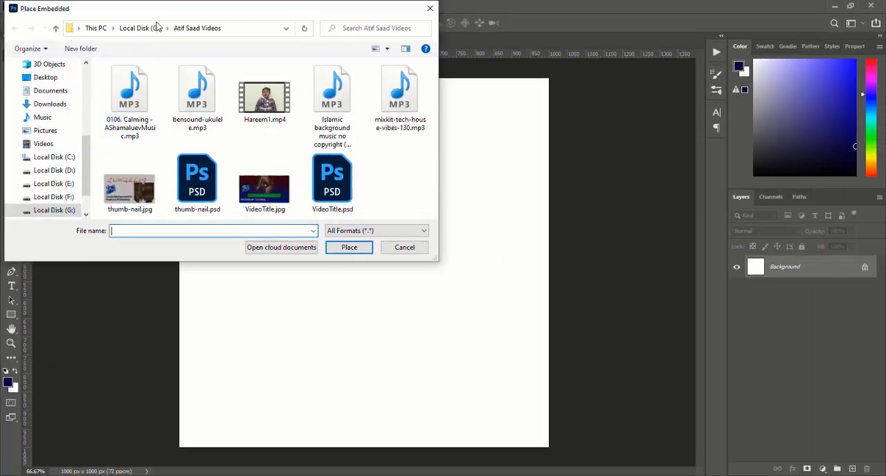
{"action": "left_click", "coordinate": [167, 30]}
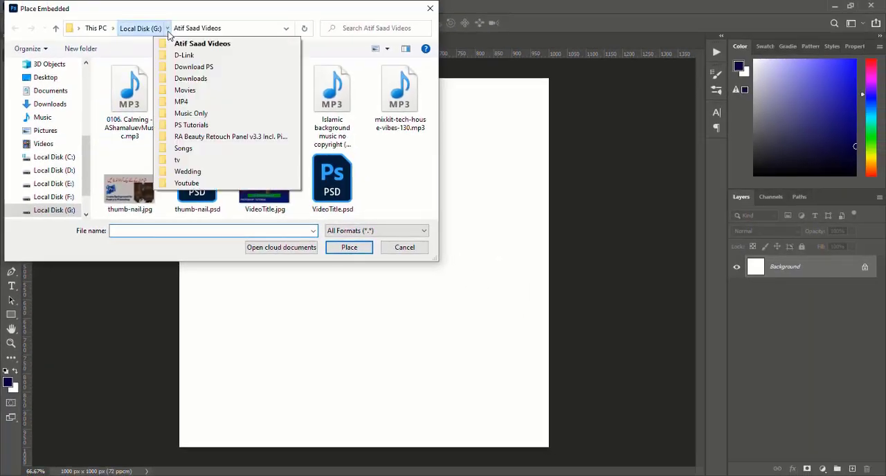
{"action": "left_click", "coordinate": [193, 184]}
{"action": "left_click", "coordinate": [260, 205]}
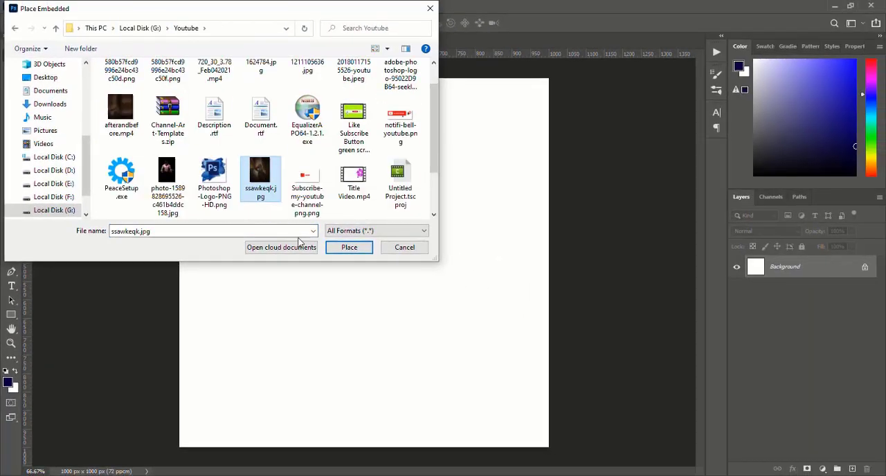
{"action": "left_click", "coordinate": [349, 247]}
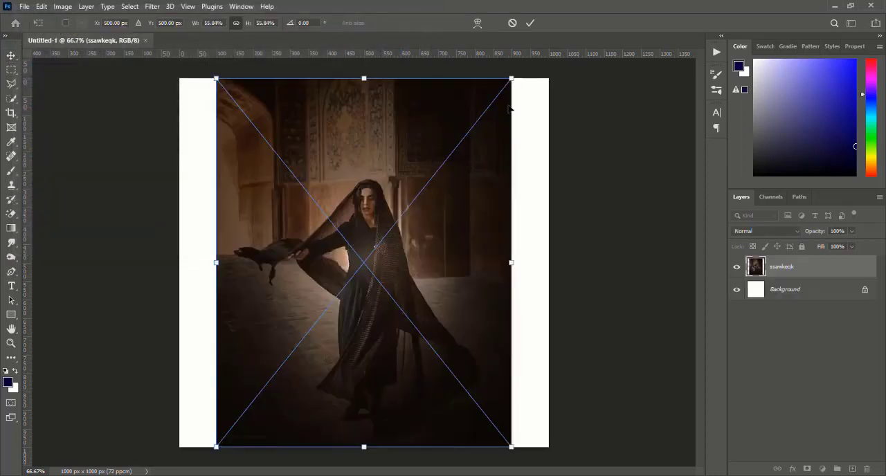
Step: Scale the placed photo to 40.40% and align it with the canvas's lower-left corner
{"action": "left_click_drag", "start_coordinate": [510, 78], "coordinate": [425, 176]}
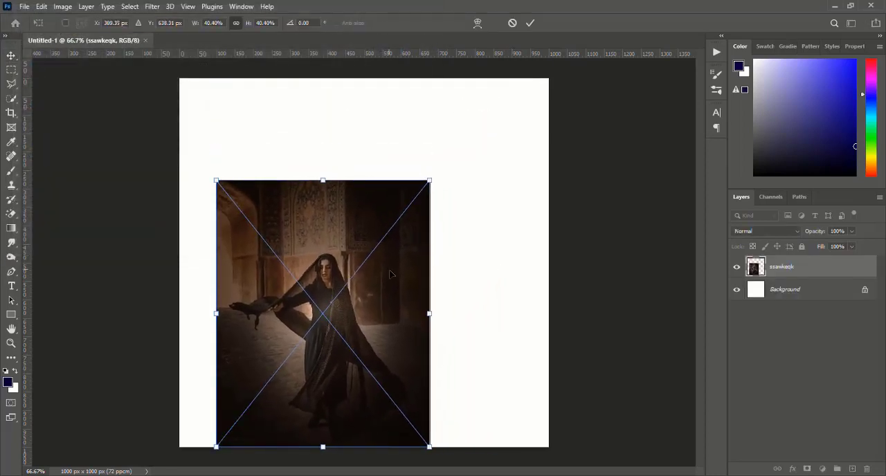
{"action": "left_click_drag", "start_coordinate": [383, 277], "coordinate": [355, 278]}
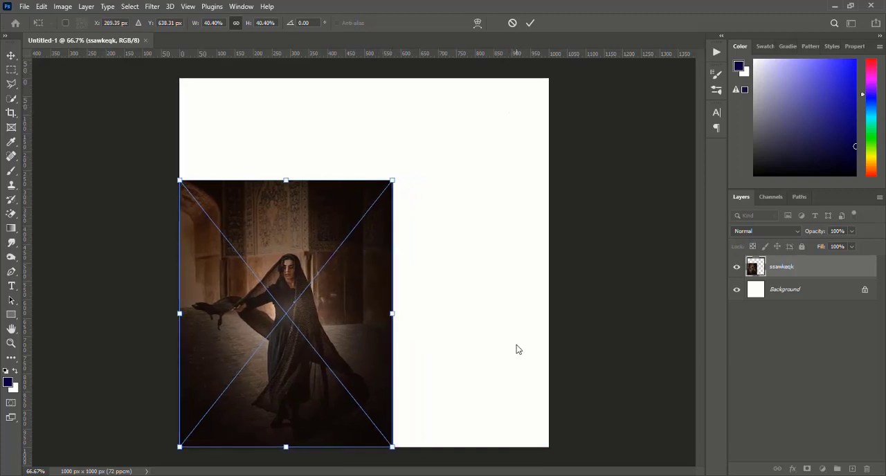
{"action": "key", "text": "Return"}
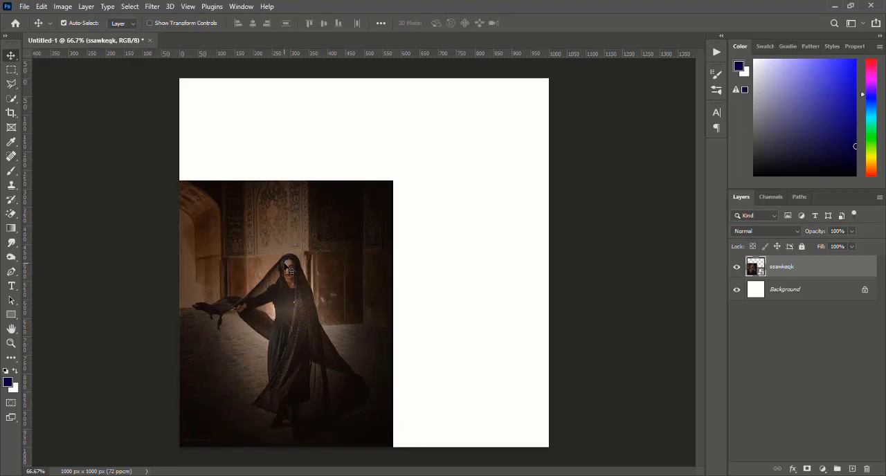
Step: Rasterize the ssawkeqk photo layer
{"action": "key", "text": "ctrl+plus"}
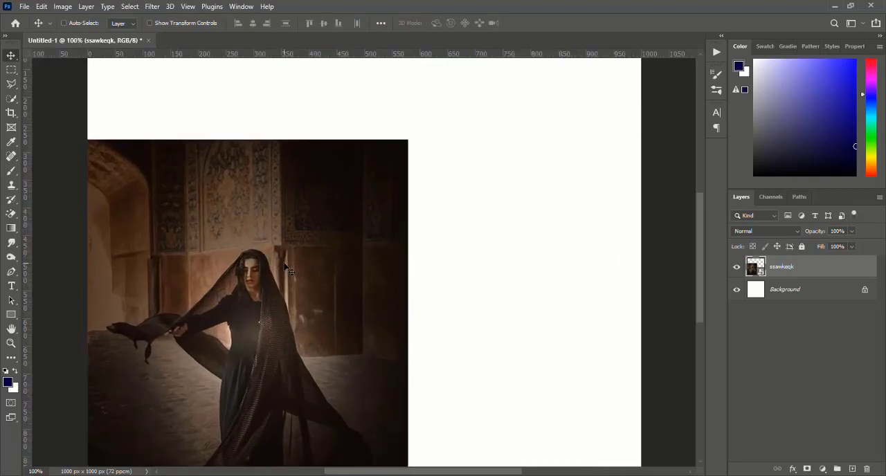
{"action": "scroll", "coordinate": [285, 267], "scroll_direction": "down", "scroll_amount": 4}
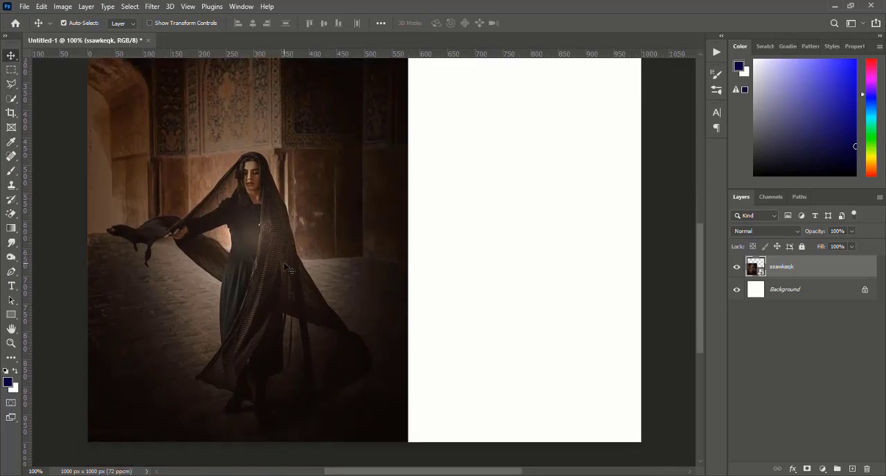
{"action": "scroll", "coordinate": [285, 267], "scroll_direction": "up", "scroll_amount": 1}
{"action": "scroll", "coordinate": [285, 267], "scroll_direction": "up", "scroll_amount": 2}
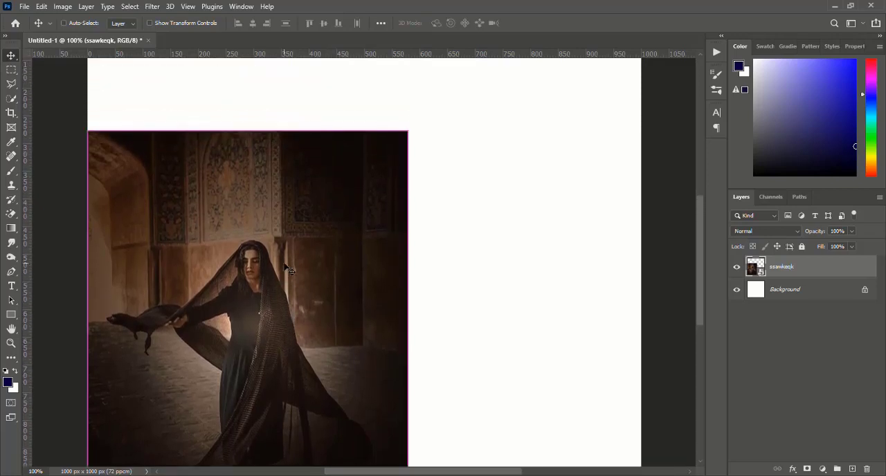
{"action": "scroll", "coordinate": [285, 267], "scroll_direction": "down", "scroll_amount": 2}
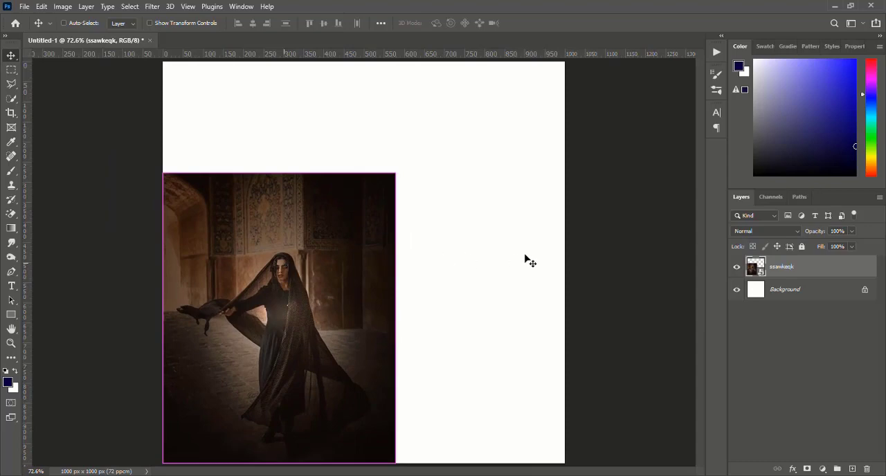
{"action": "right_click", "coordinate": [782, 268]}
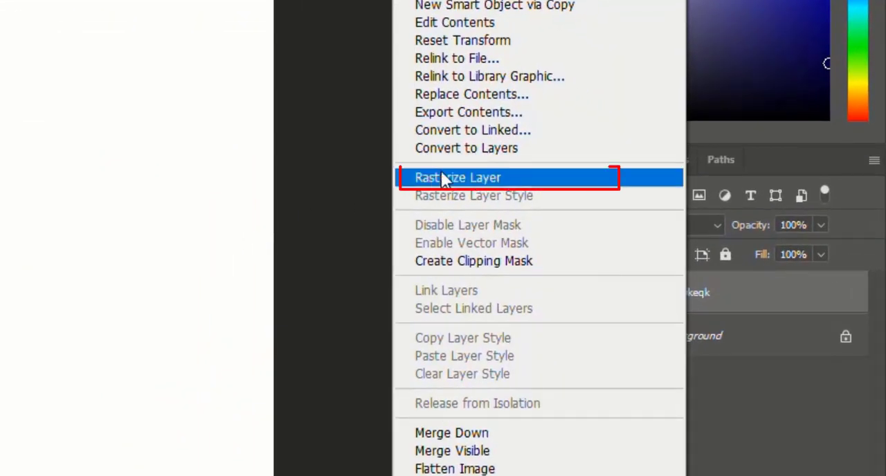
{"action": "left_click", "coordinate": [447, 178]}
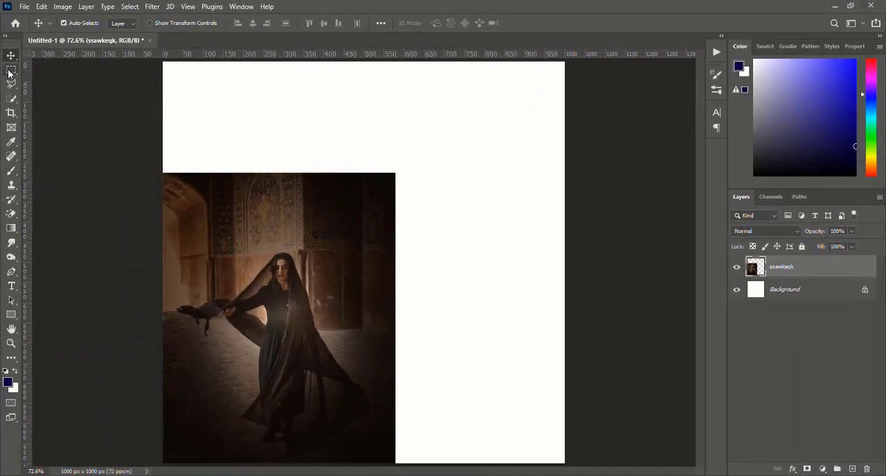
Step: Cut the wall strip above the woman's head out of the photo and paste it as a new layer
{"action": "left_click", "coordinate": [10, 70]}
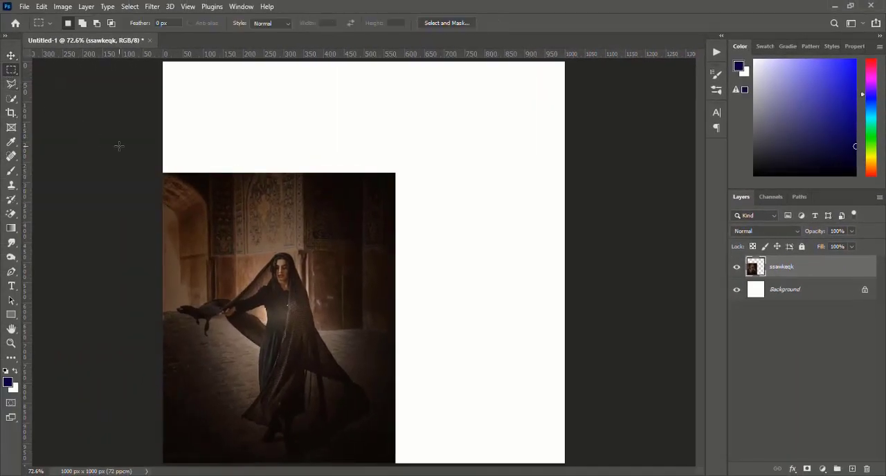
{"action": "left_click_drag", "start_coordinate": [163, 146], "coordinate": [426, 245]}
{"action": "key", "text": "Delete"}
{"action": "key", "text": "ctrl+d"}
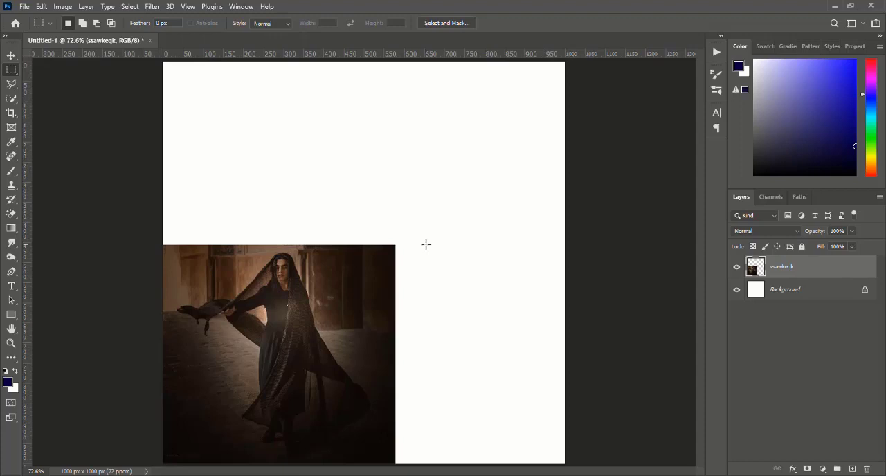
{"action": "key", "text": "ctrl+v"}
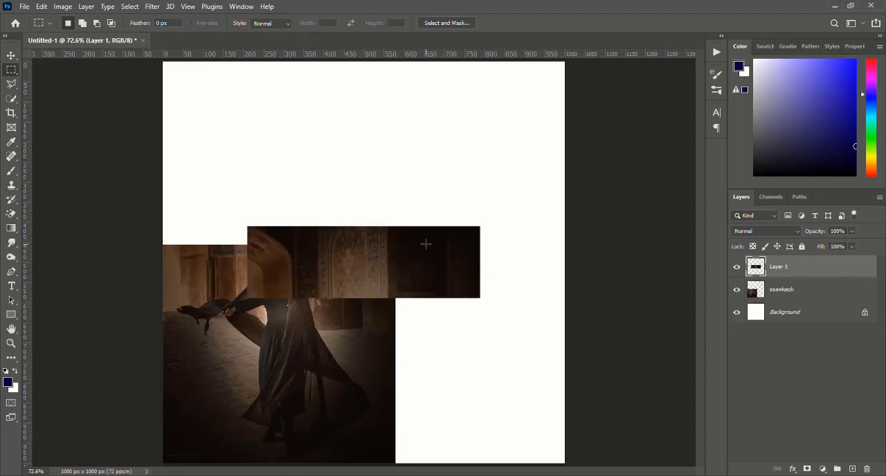
Step: Move the pasted wall strip back onto the photo and stack two copies above it up to the canvas's upper edge
{"action": "left_click", "coordinate": [11, 55]}
{"action": "left_click_drag", "start_coordinate": [307, 254], "coordinate": [236, 212]}
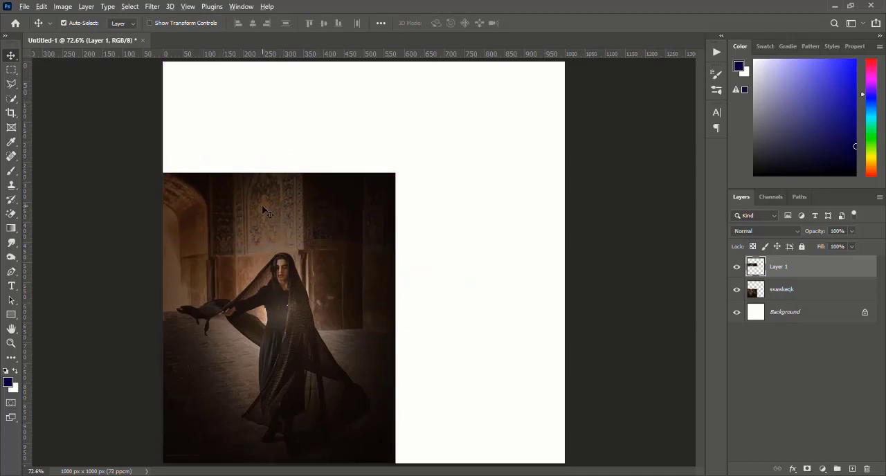
{"action": "left_click_drag", "start_coordinate": [264, 209], "coordinate": [263, 138]}
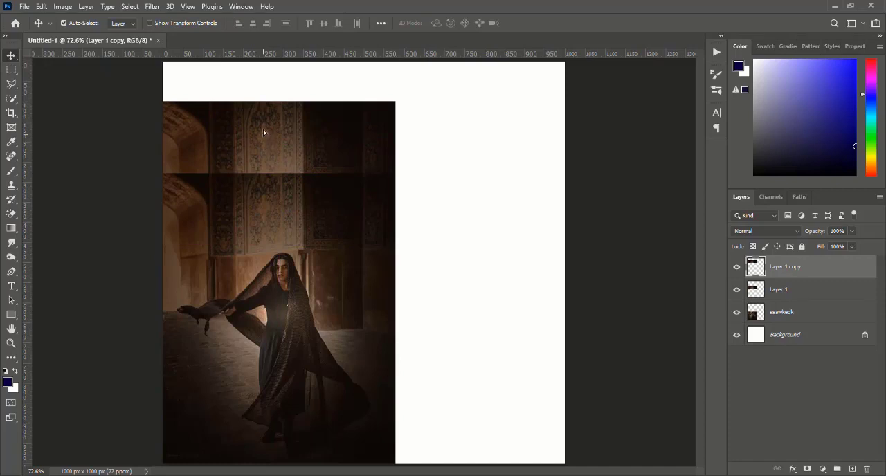
{"action": "left_click_drag", "start_coordinate": [263, 130], "coordinate": [262, 99]}
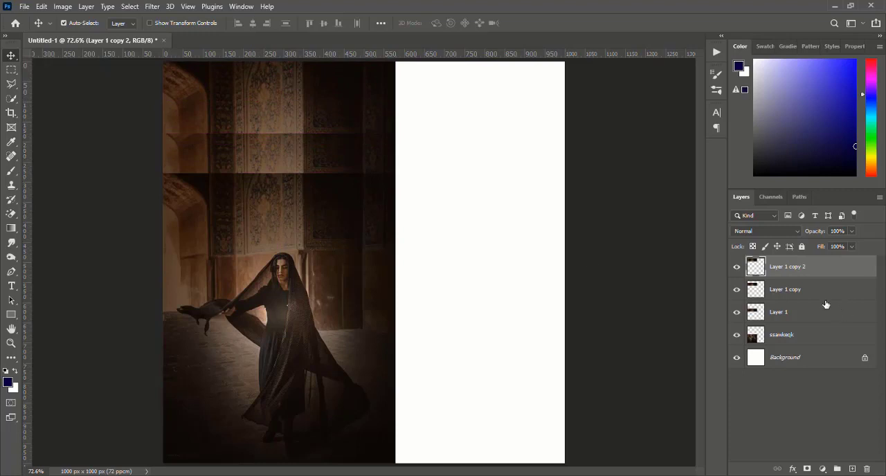
Step: Cover the canvas's blank white area with copies of the two upper wall strips rotated 90° clockwise
{"action": "left_click", "coordinate": [783, 291], "text": "ctrl"}
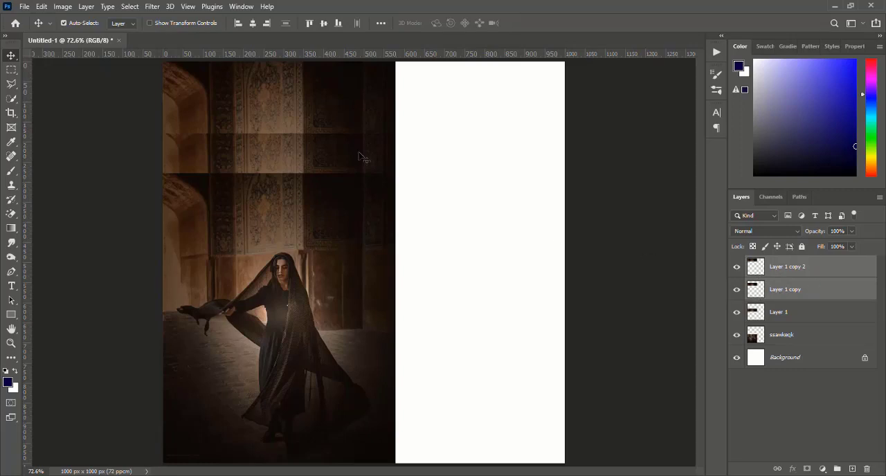
{"action": "left_click_drag", "start_coordinate": [291, 119], "coordinate": [388, 195]}
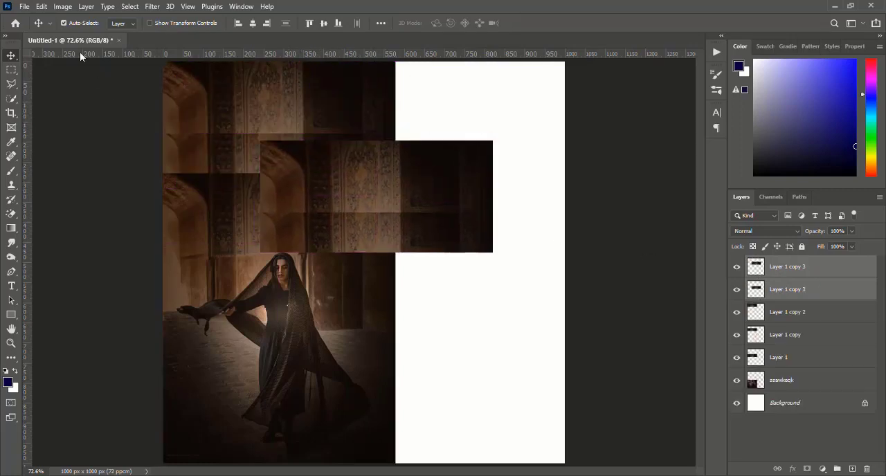
{"action": "left_click", "coordinate": [41, 8]}
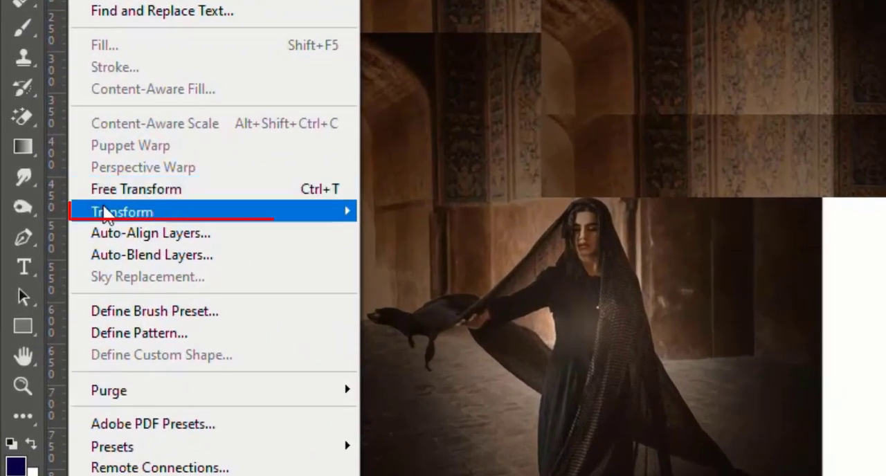
{"action": "mouse_move", "coordinate": [110, 259]}
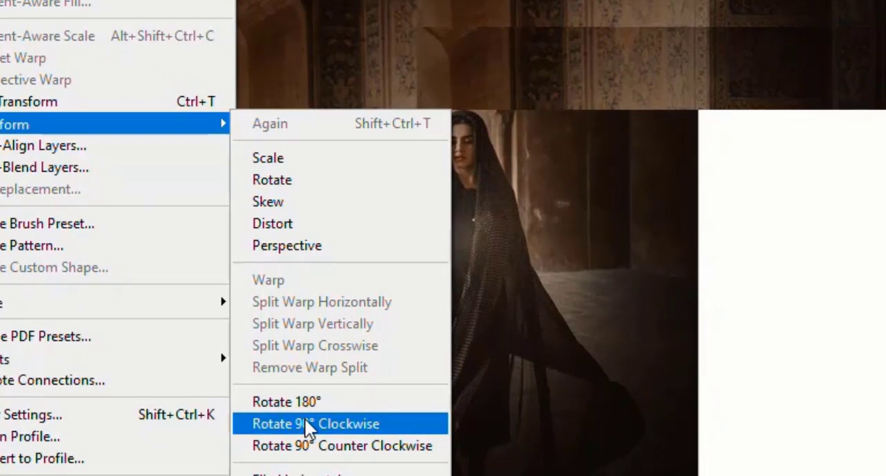
{"action": "left_click", "coordinate": [300, 419]}
{"action": "left_click_drag", "start_coordinate": [372, 214], "coordinate": [512, 338]}
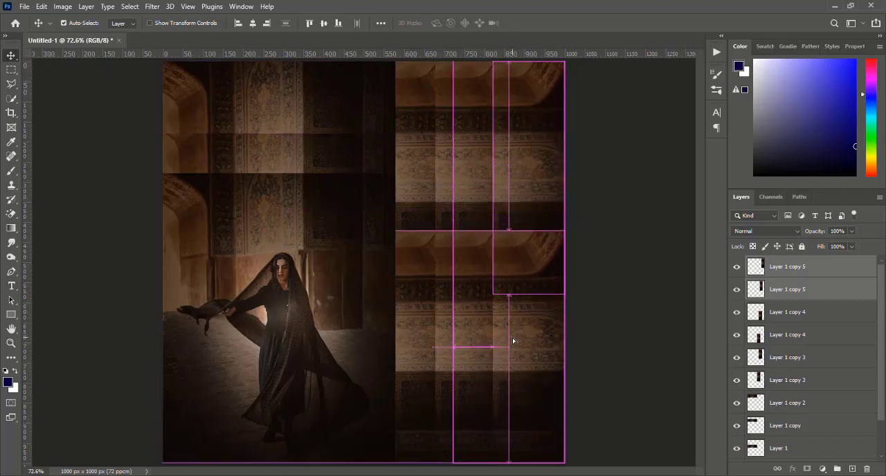
Step: Merge the photo layer and all wall strip layers into one layer, leaving out the white Background
{"action": "scroll", "coordinate": [799, 427], "scroll_direction": "down", "scroll_amount": 3}
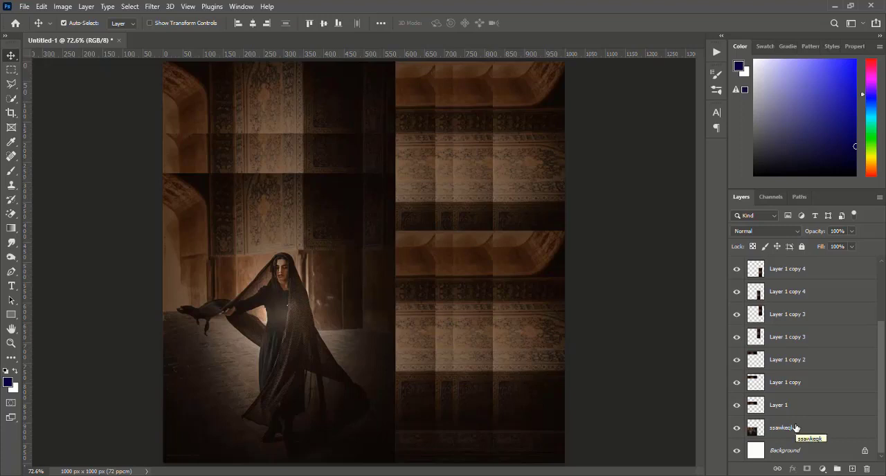
{"action": "left_click", "coordinate": [796, 428], "text": "shift"}
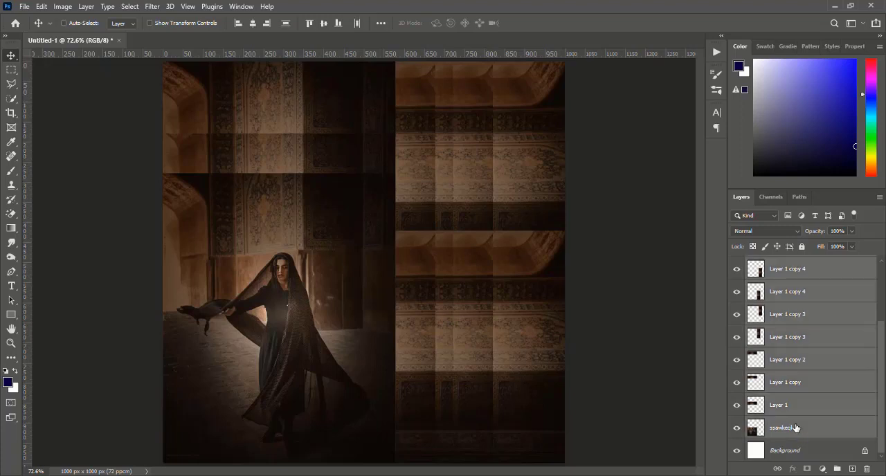
{"action": "key", "text": "ctrl+e"}
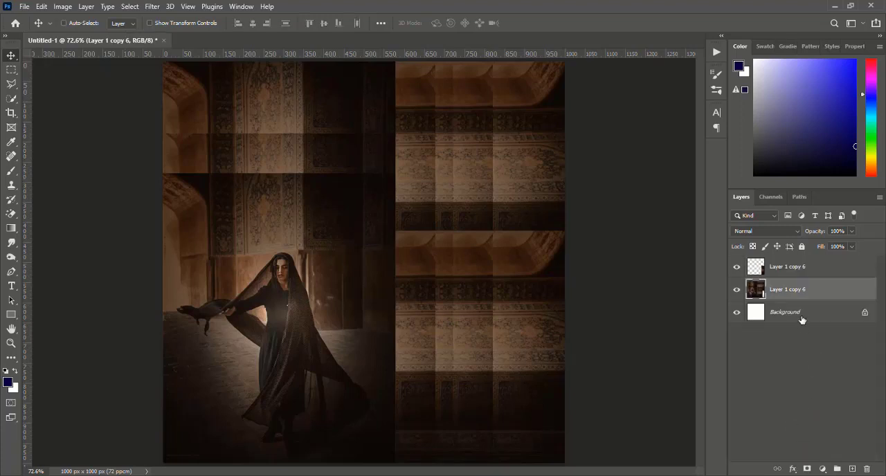
{"action": "left_click", "coordinate": [799, 275], "text": "shift"}
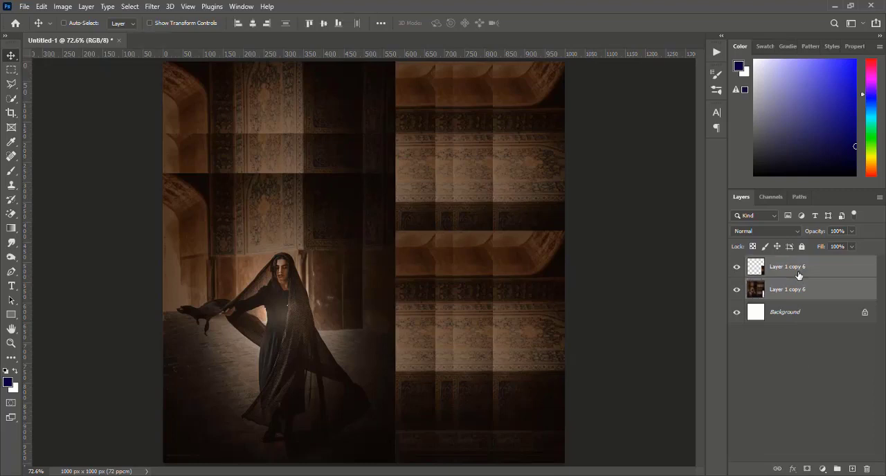
{"action": "key", "text": "ctrl+e"}
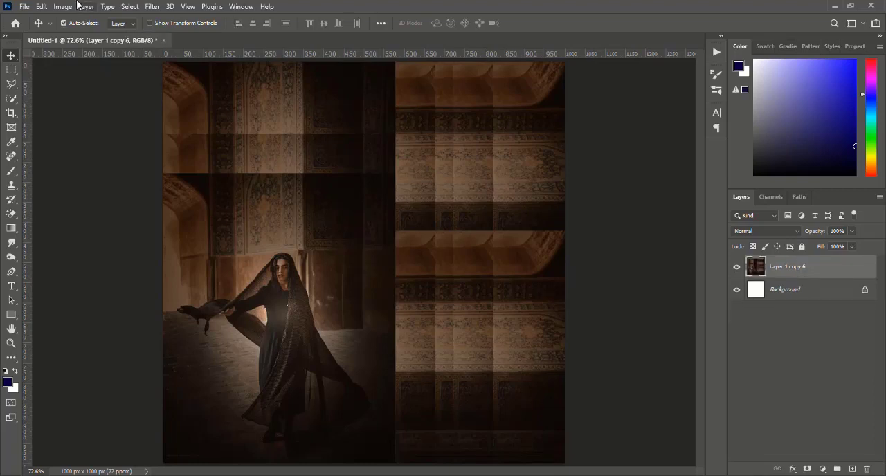
Step: Select the woman with Select Subject and add the missed veil areas around her outstretched arm using the Quick Selection tool
{"action": "left_click", "coordinate": [130, 7]}
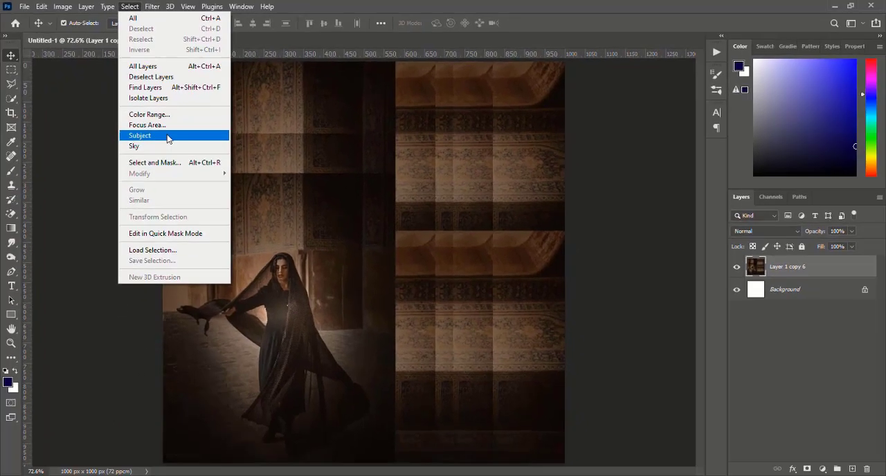
{"action": "left_click", "coordinate": [166, 137]}
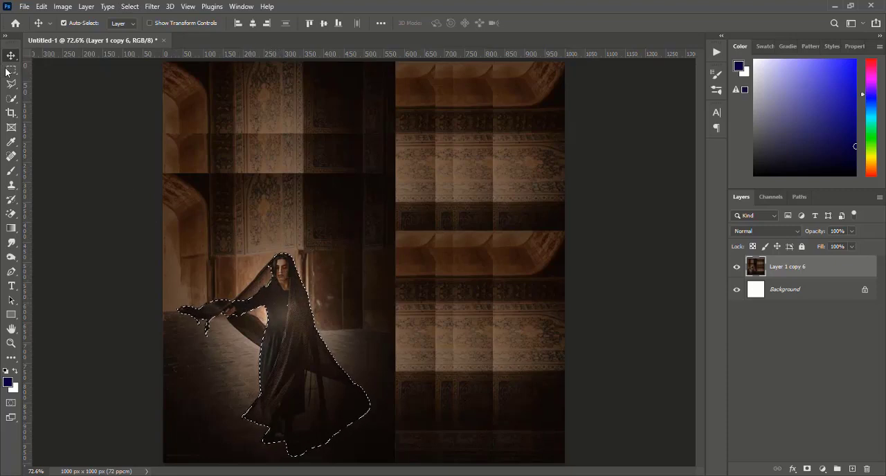
{"action": "left_click", "coordinate": [11, 100]}
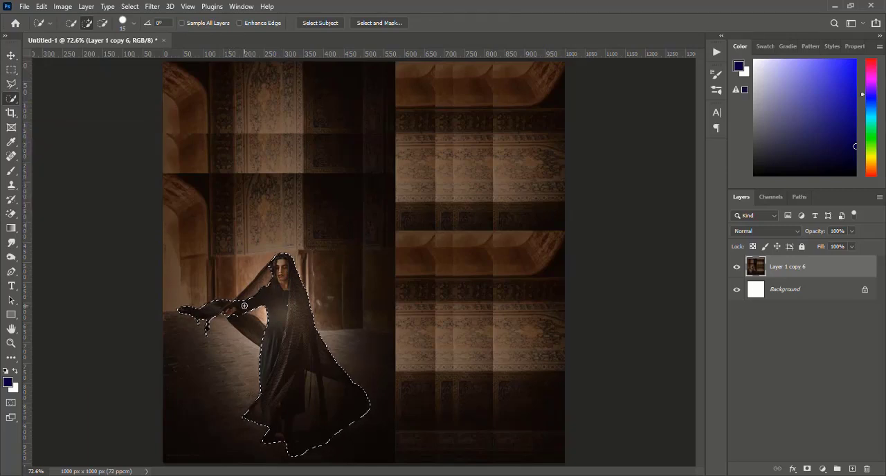
{"action": "left_click", "coordinate": [11, 343]}
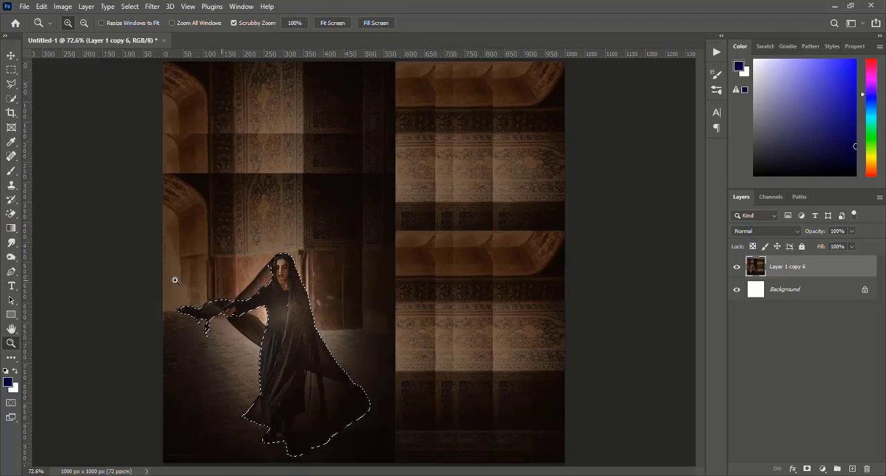
{"action": "left_click", "coordinate": [11, 99]}
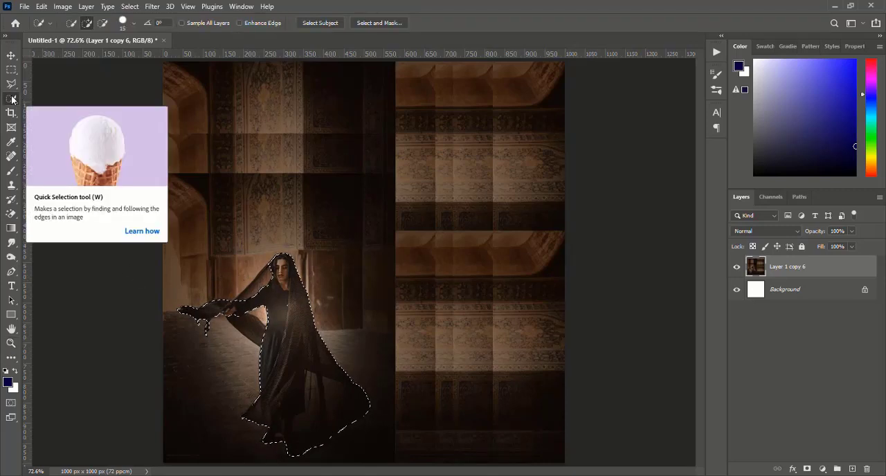
{"action": "key", "text": "ctrl+plus"}
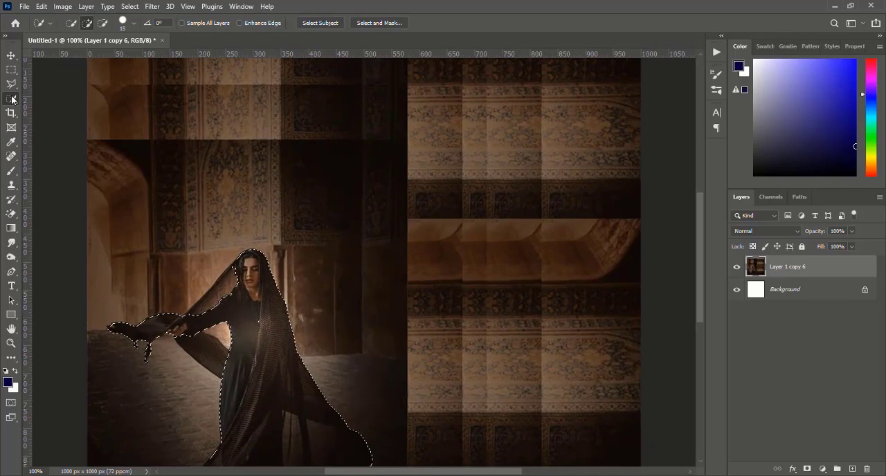
{"action": "scroll", "coordinate": [194, 229], "scroll_direction": "down", "scroll_amount": 3}
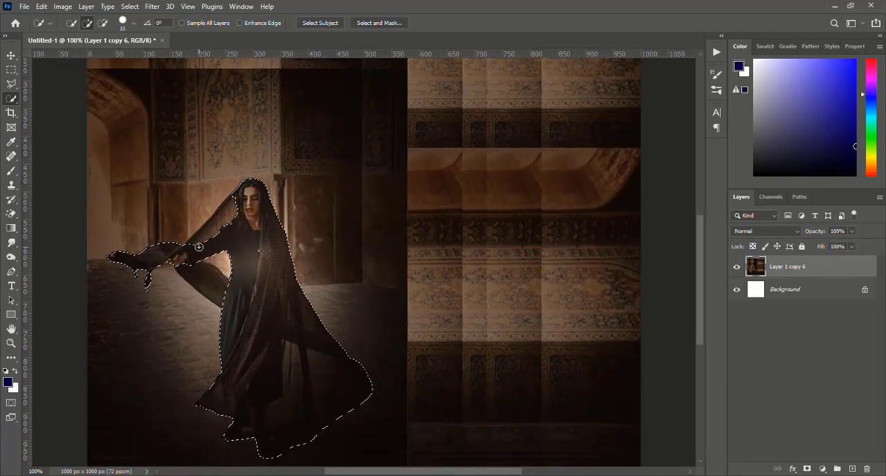
{"action": "key", "text": "bracketleft"}
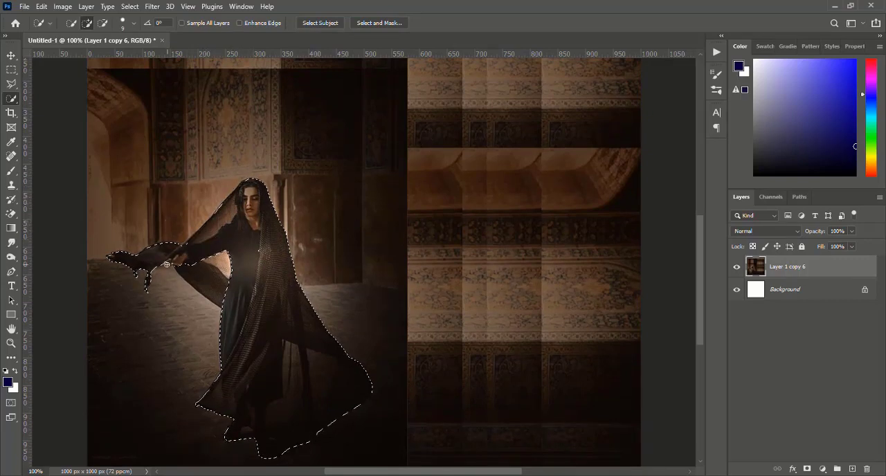
{"action": "left_click_drag", "start_coordinate": [183, 265], "coordinate": [195, 275]}
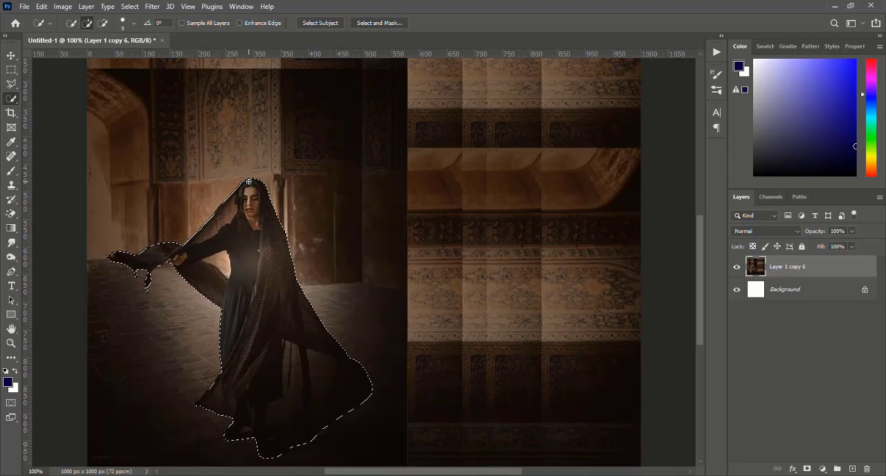
Step: Expand the selection around the woman by 1 pixel and invert it to select the backdrop
{"action": "left_click", "coordinate": [133, 8]}
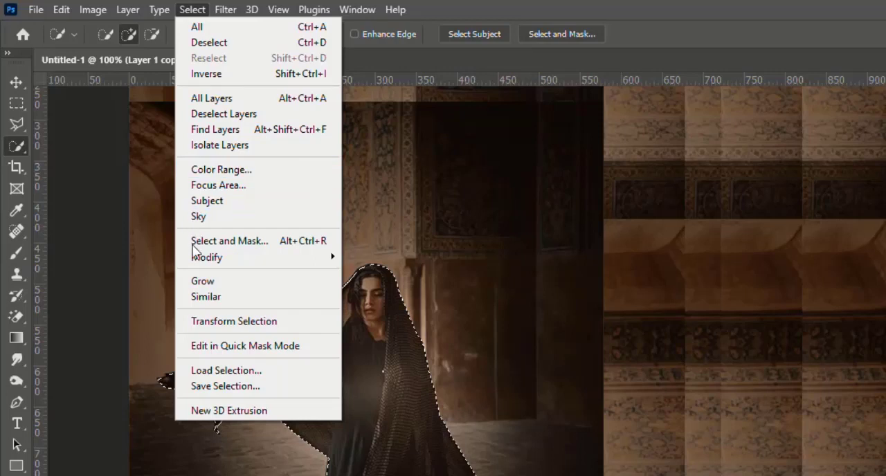
{"action": "mouse_move", "coordinate": [132, 174]}
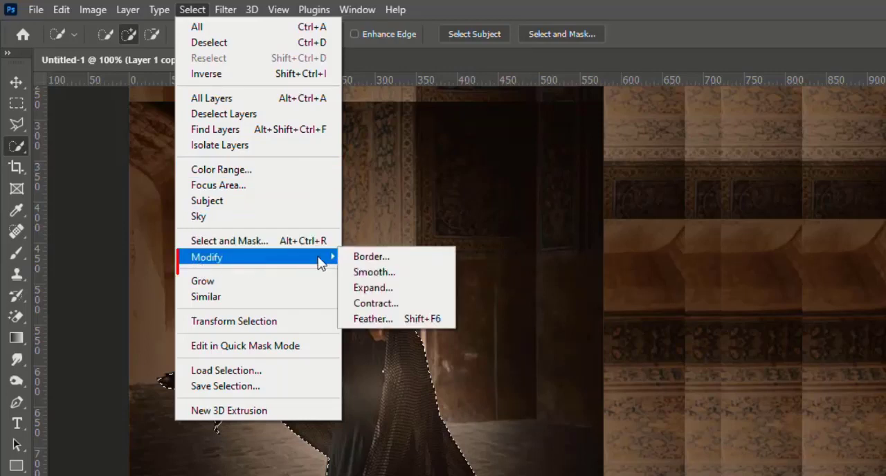
{"action": "left_click", "coordinate": [380, 293]}
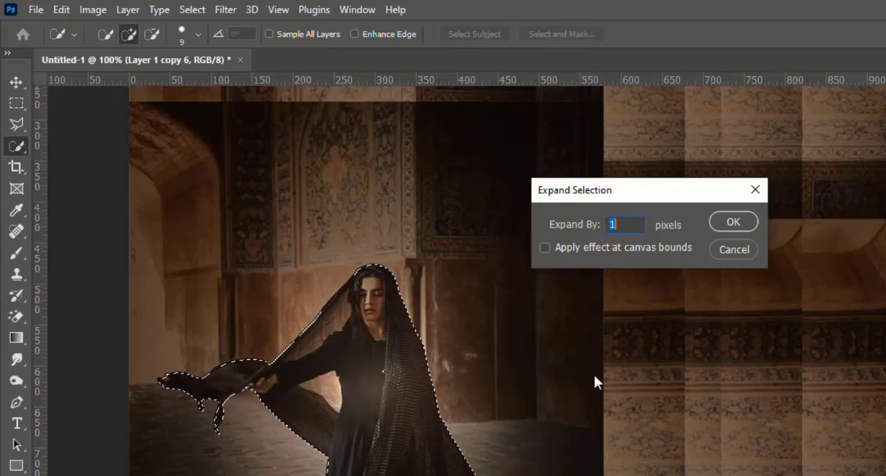
{"action": "left_click", "coordinate": [726, 222]}
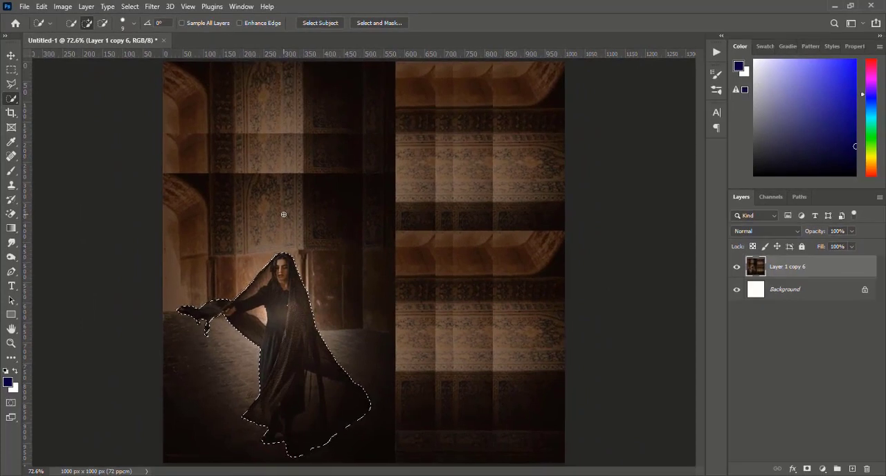
{"action": "key", "text": "ctrl+shift+i"}
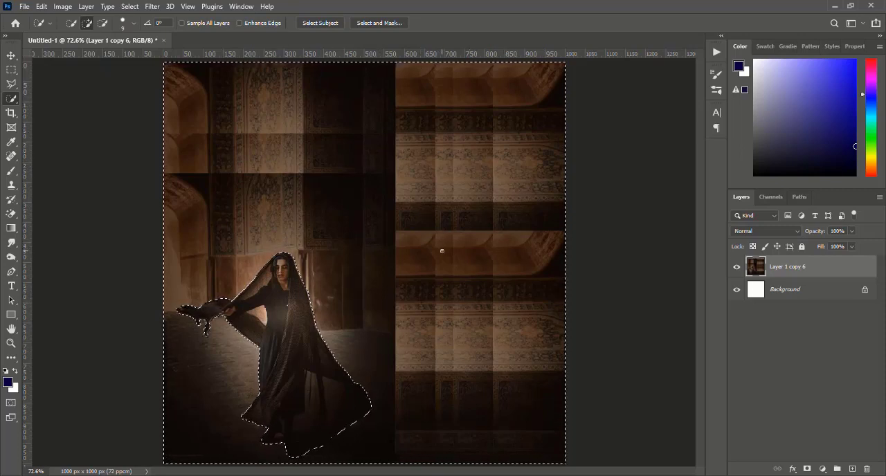
Step: Start a Path Blur on the backdrop, stretch its path from the image's lower-left to upper-right corner and bend its middle toward the lower right
{"action": "left_click", "coordinate": [151, 8]}
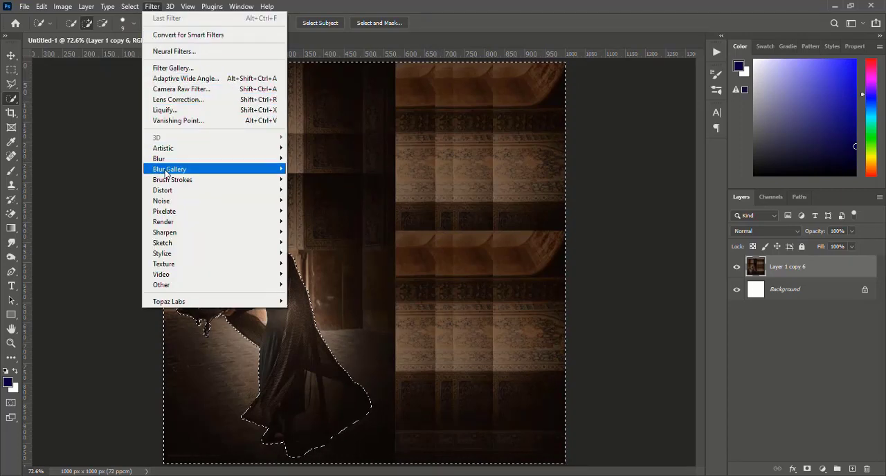
{"action": "mouse_move", "coordinate": [166, 173]}
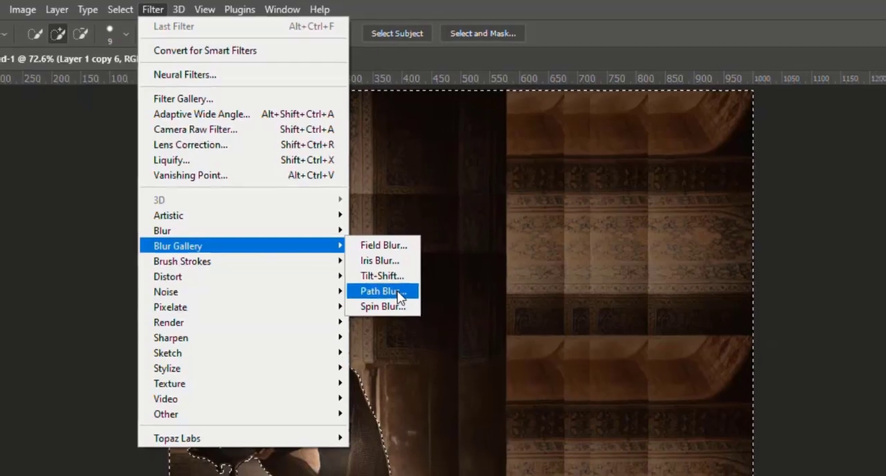
{"action": "left_click", "coordinate": [388, 296]}
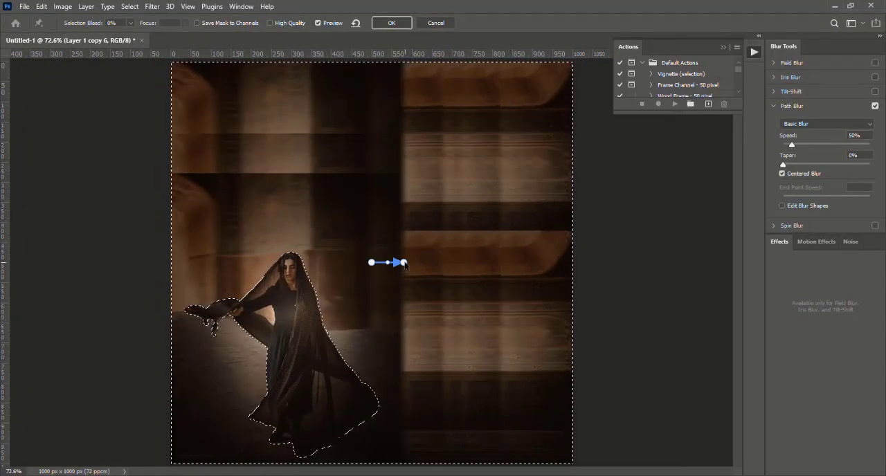
{"action": "left_click_drag", "start_coordinate": [405, 263], "coordinate": [406, 224]}
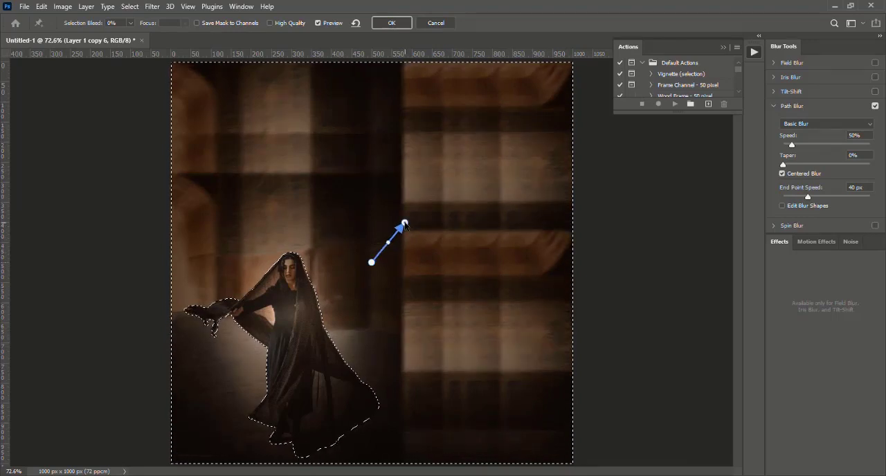
{"action": "left_click_drag", "start_coordinate": [404, 223], "coordinate": [539, 97]}
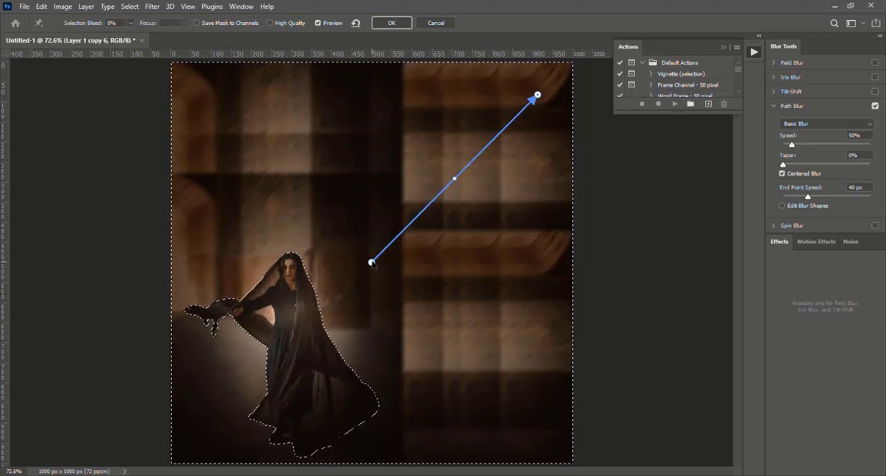
{"action": "left_click_drag", "start_coordinate": [371, 264], "coordinate": [196, 436]}
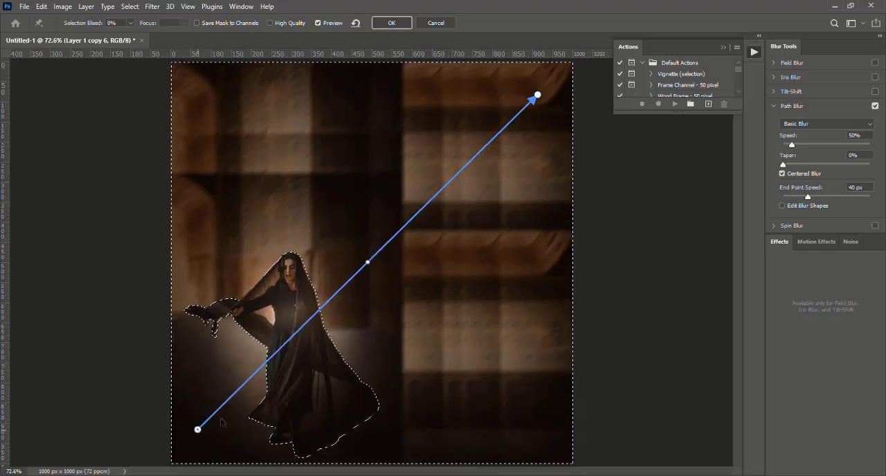
{"action": "left_click", "coordinate": [368, 262]}
{"action": "left_click_drag", "start_coordinate": [367, 262], "coordinate": [427, 352]}
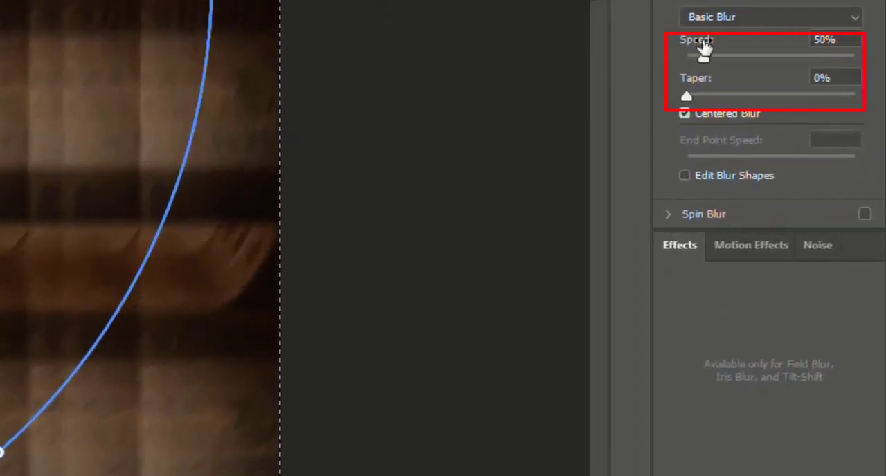
Step: Set the Path Blur's speed to 500% and its taper to 43%, starting from the Basic Blur preset
{"action": "left_click", "coordinate": [711, 19]}
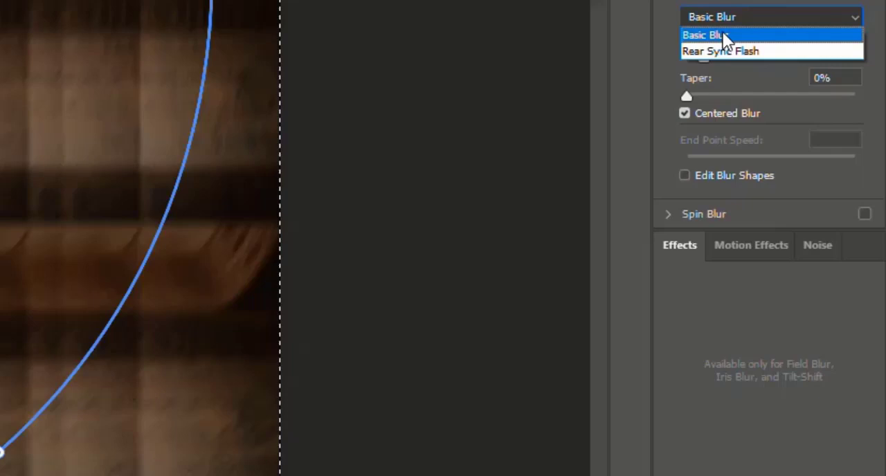
{"action": "left_click", "coordinate": [724, 35]}
{"action": "left_click", "coordinate": [702, 58]}
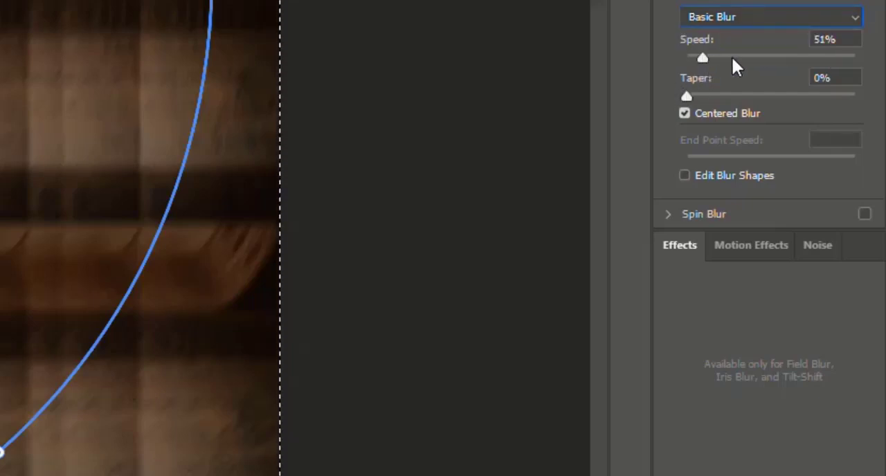
{"action": "left_click_drag", "start_coordinate": [732, 58], "coordinate": [864, 64]}
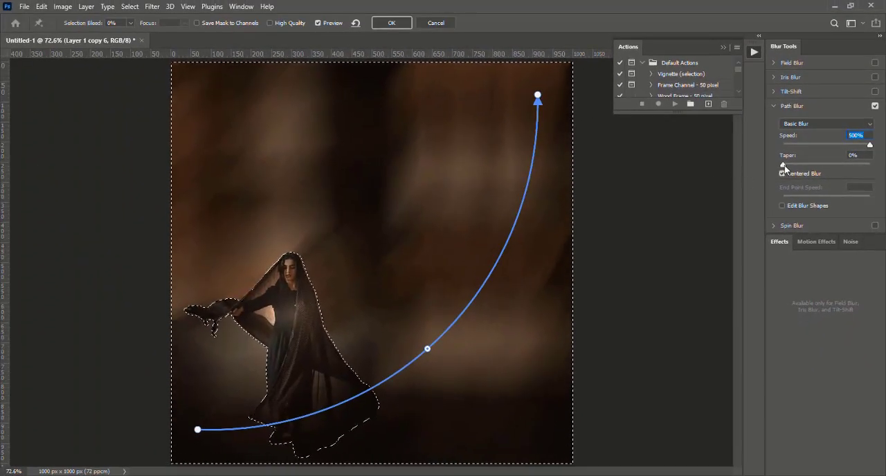
{"action": "left_click_drag", "start_coordinate": [782, 165], "coordinate": [851, 166]}
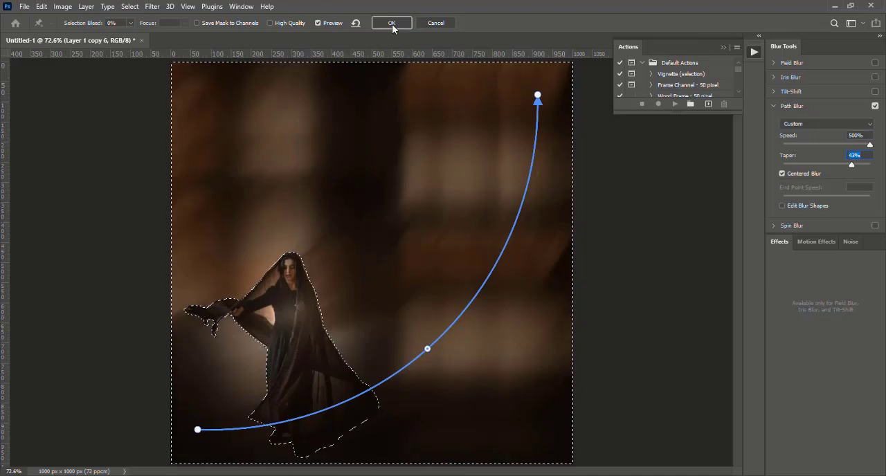
Step: Apply the Path Blur and start a Sprayed Strokes filter on the selected backdrop
{"action": "left_click", "coordinate": [392, 22]}
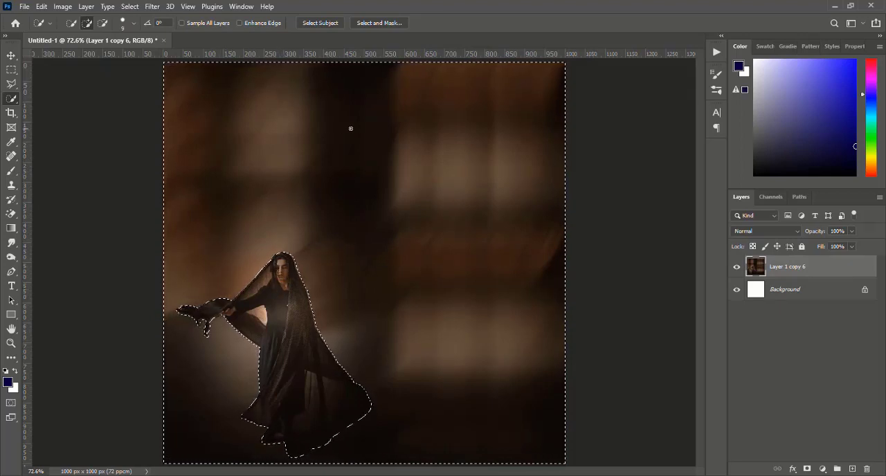
{"action": "left_click", "coordinate": [154, 6]}
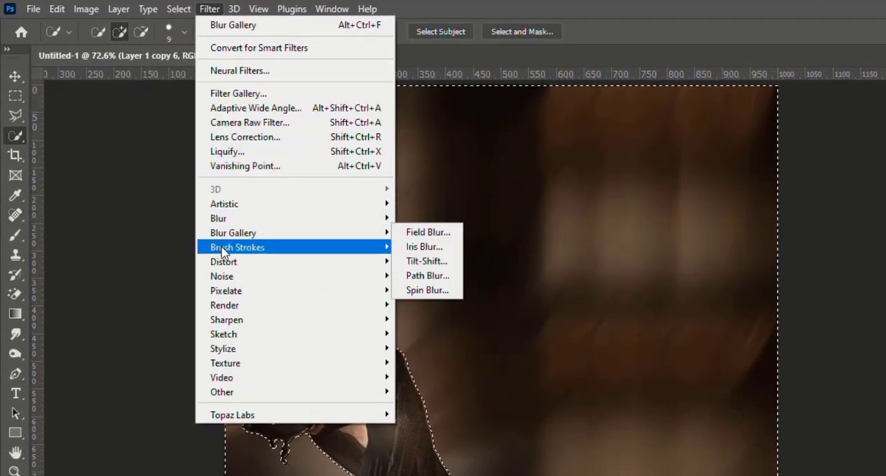
{"action": "mouse_move", "coordinate": [229, 251]}
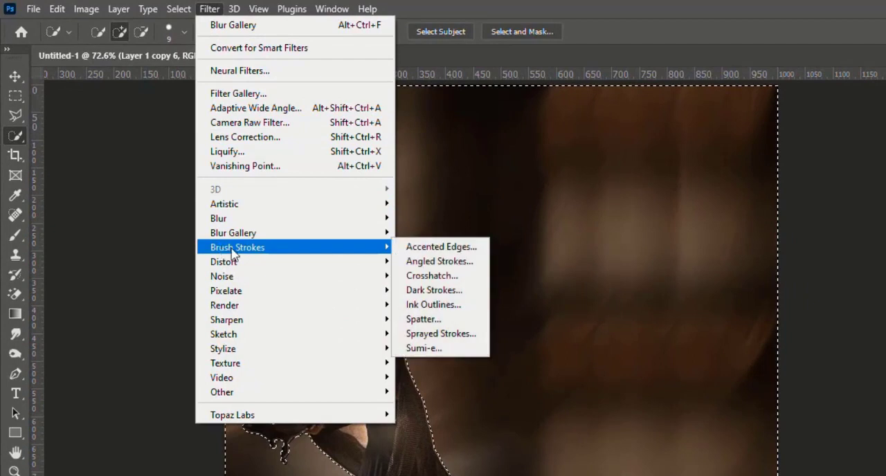
{"action": "left_click", "coordinate": [468, 324]}
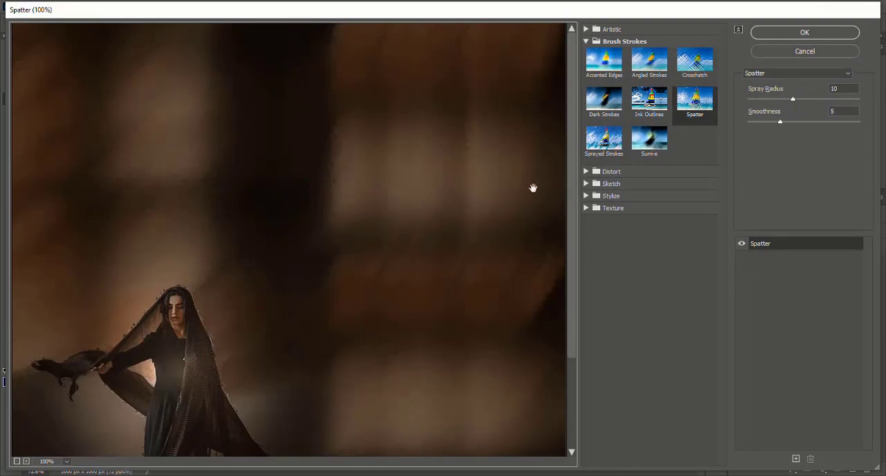
{"action": "left_click", "coordinate": [610, 140]}
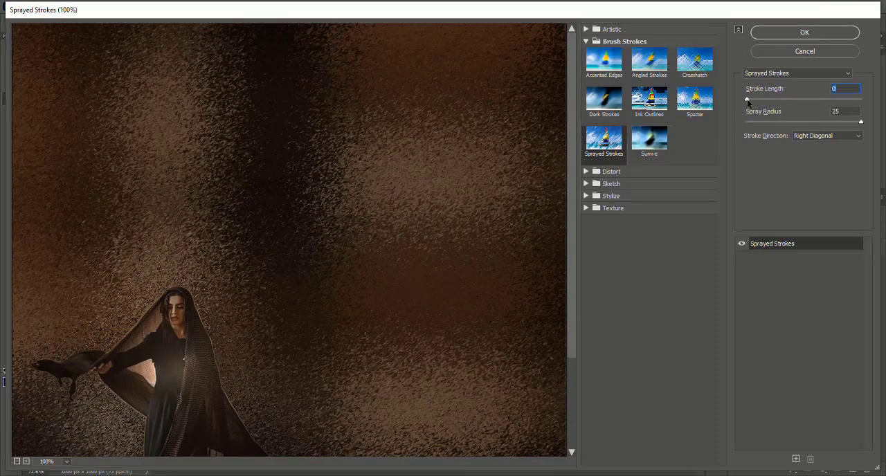
Step: Try longer strokes and a smaller spray radius, settling on stroke length 0 and spray radius 25, and apply Sprayed Strokes
{"action": "left_click_drag", "start_coordinate": [748, 101], "coordinate": [780, 102]}
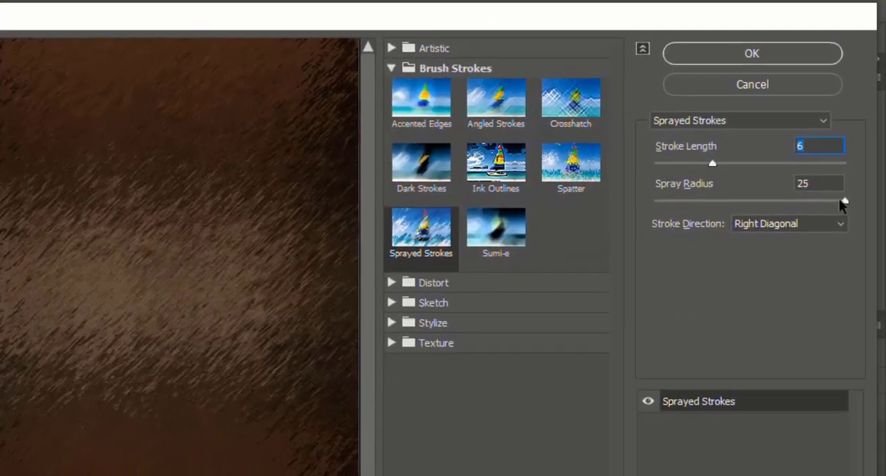
{"action": "left_click_drag", "start_coordinate": [845, 202], "coordinate": [817, 205]}
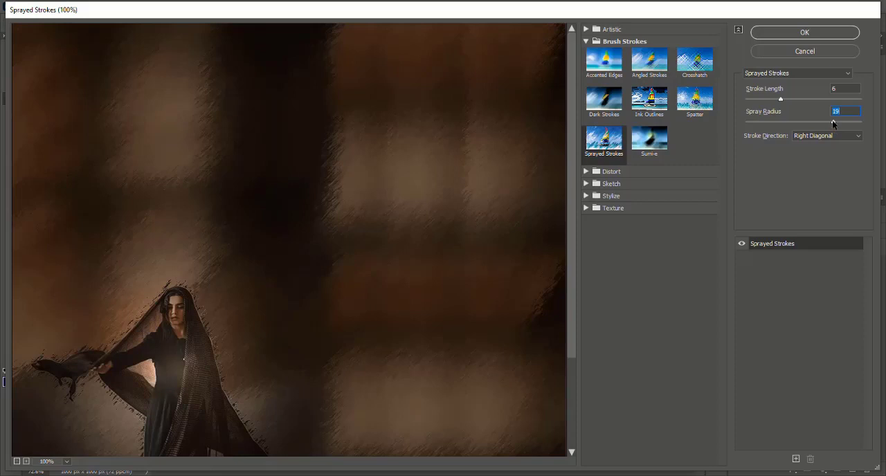
{"action": "left_click_drag", "start_coordinate": [833, 122], "coordinate": [874, 123]}
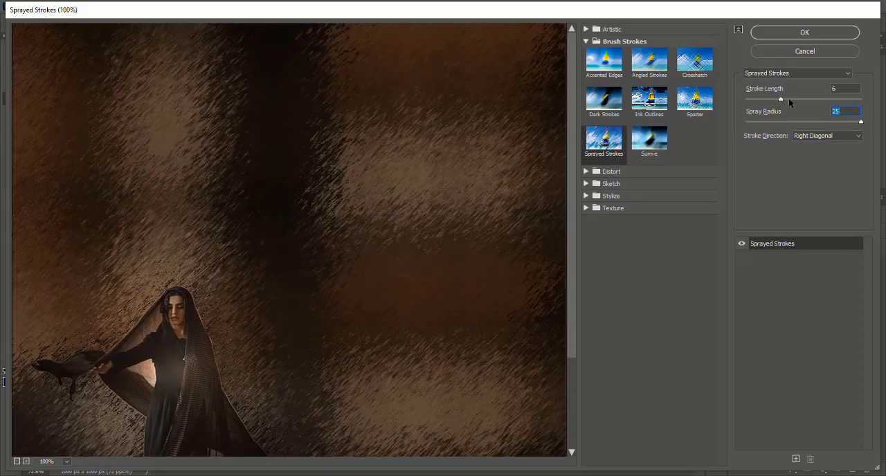
{"action": "left_click_drag", "start_coordinate": [780, 99], "coordinate": [746, 105]}
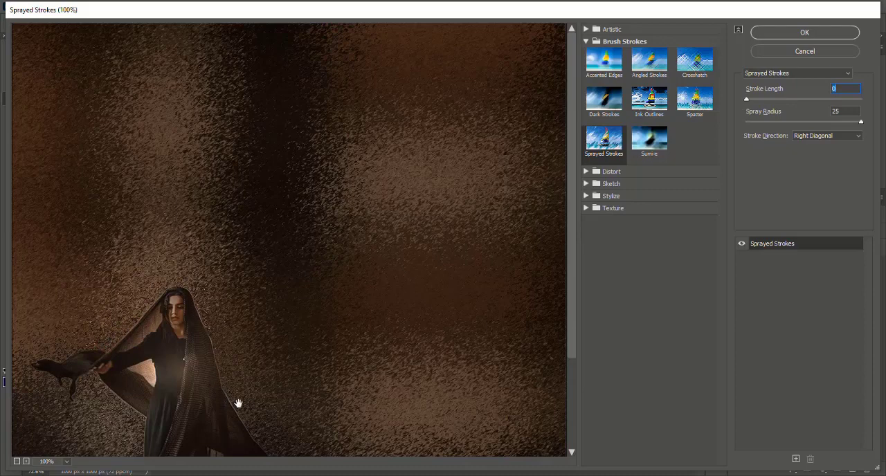
{"action": "left_click", "coordinate": [780, 32]}
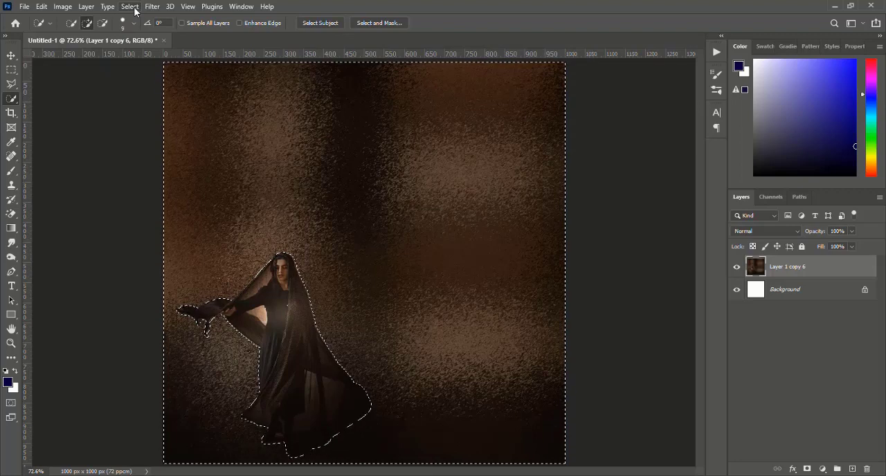
Step: Invert the selection back to the woman and contract it by the preset pixel amount
{"action": "key", "text": "ctrl+shift+i"}
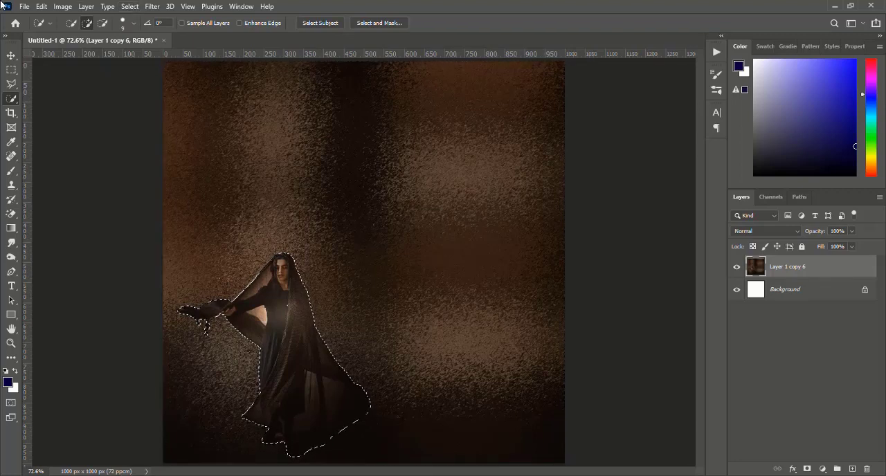
{"action": "left_click", "coordinate": [132, 9]}
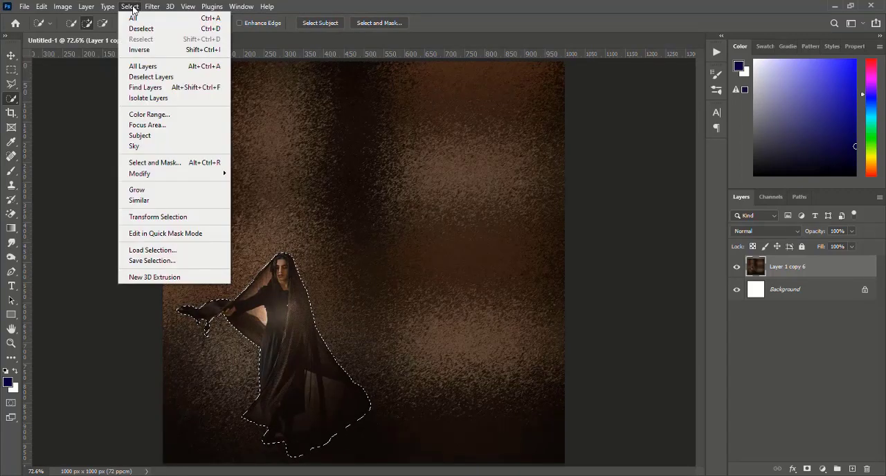
{"action": "mouse_move", "coordinate": [148, 176]}
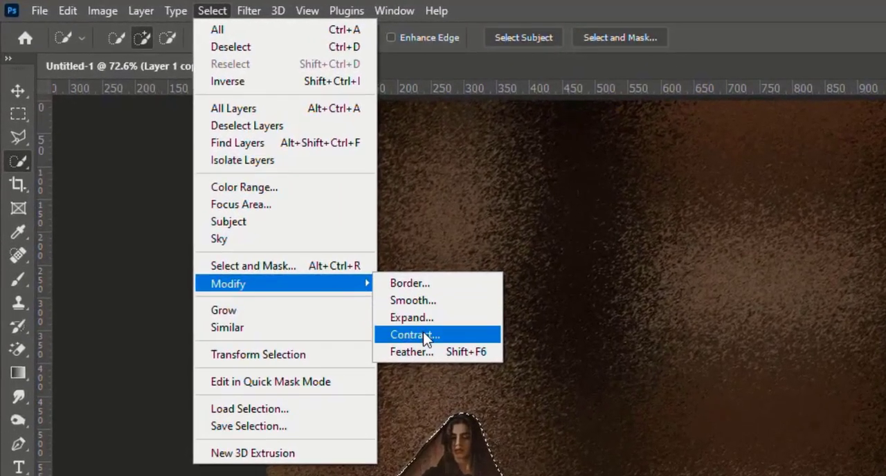
{"action": "left_click", "coordinate": [423, 337]}
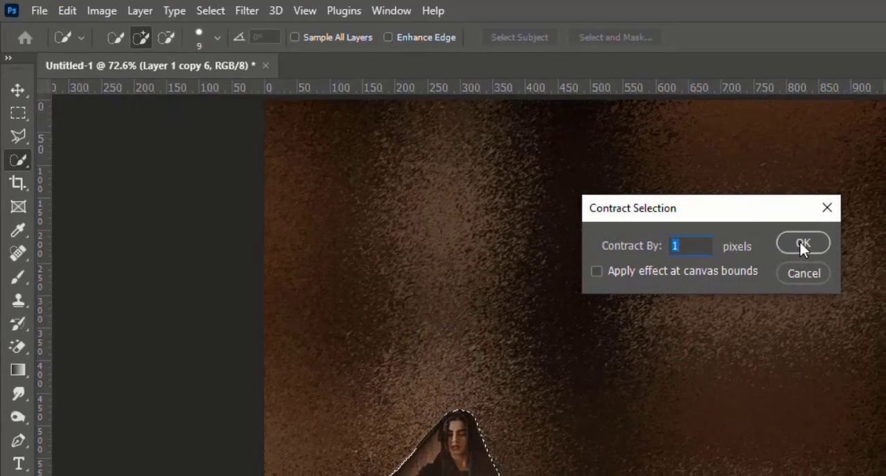
{"action": "left_click", "coordinate": [801, 246]}
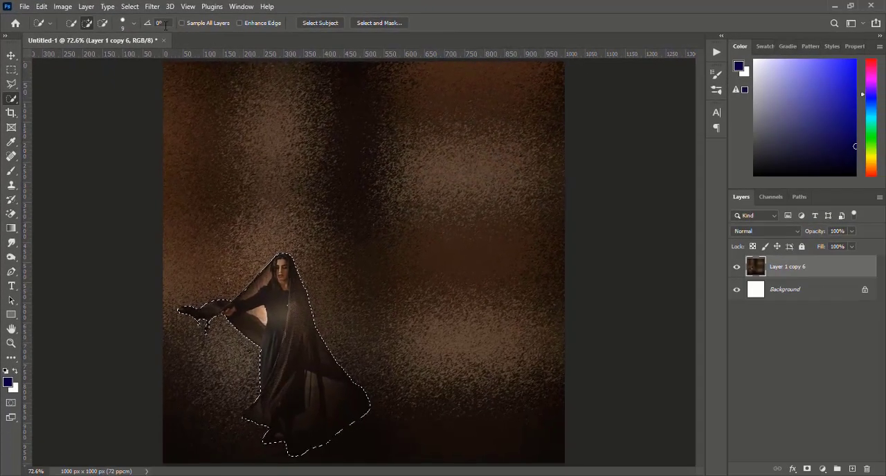
Step: Feather the woman's selection by 5 pixels and invert it to select the backdrop
{"action": "left_click", "coordinate": [130, 7]}
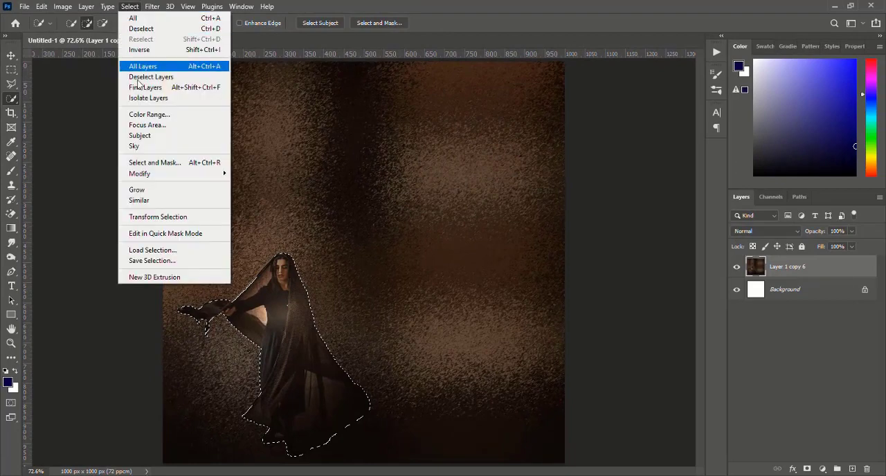
{"action": "mouse_move", "coordinate": [145, 173]}
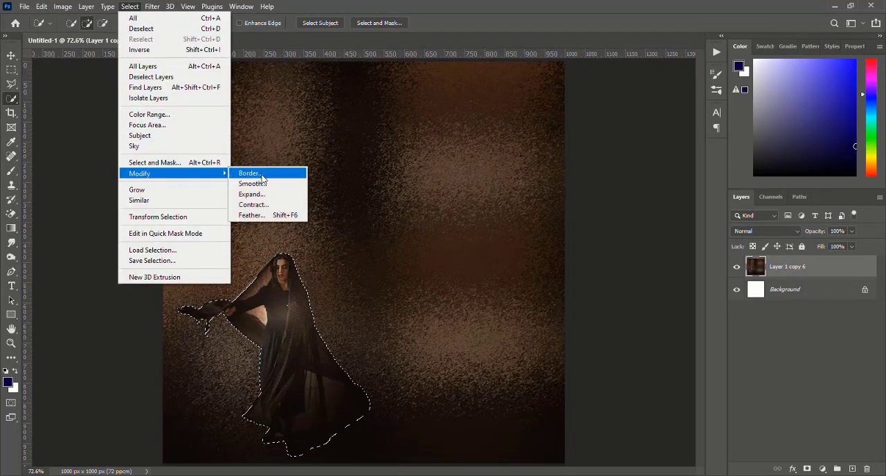
{"action": "left_click", "coordinate": [264, 216]}
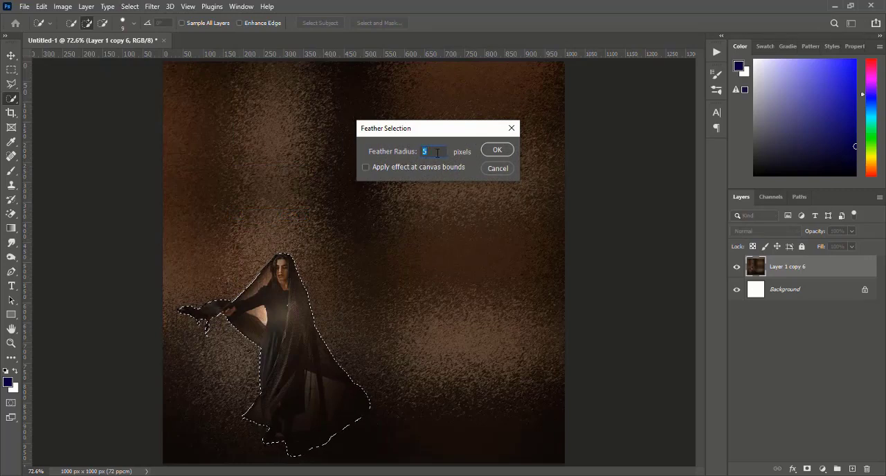
{"action": "left_click", "coordinate": [496, 151]}
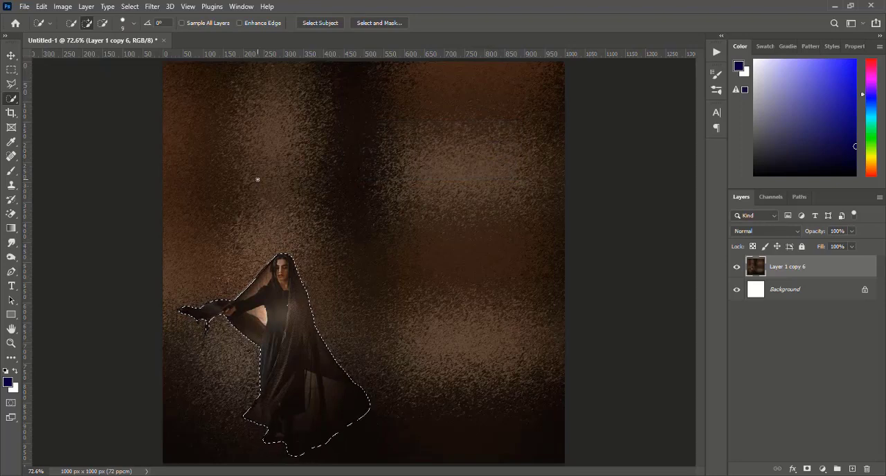
{"action": "key", "text": "ctrl+shift+i"}
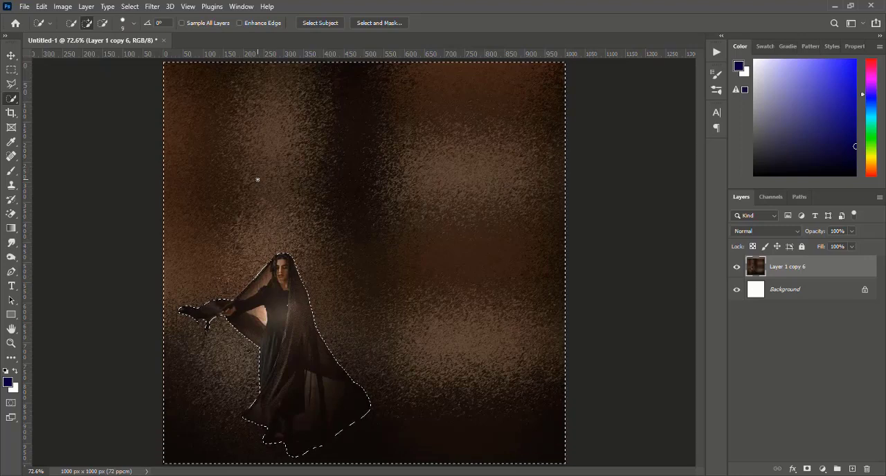
Step: Apply a Glass distortion to the backdrop with distortion 4, smoothness 1, Frosted texture and 76% scaling
{"action": "left_click", "coordinate": [153, 7]}
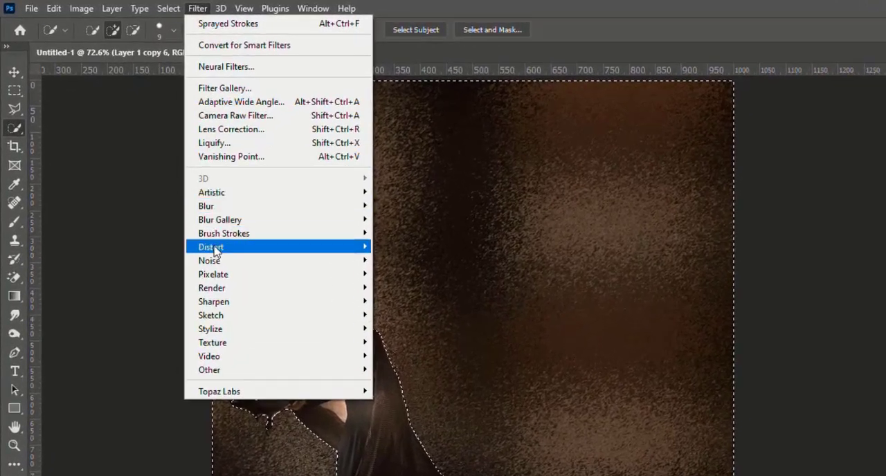
{"action": "mouse_move", "coordinate": [166, 196]}
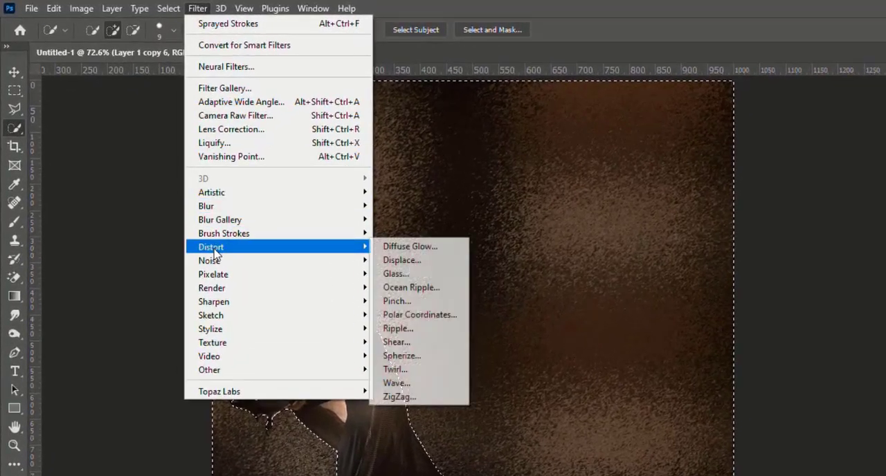
{"action": "left_click", "coordinate": [418, 274]}
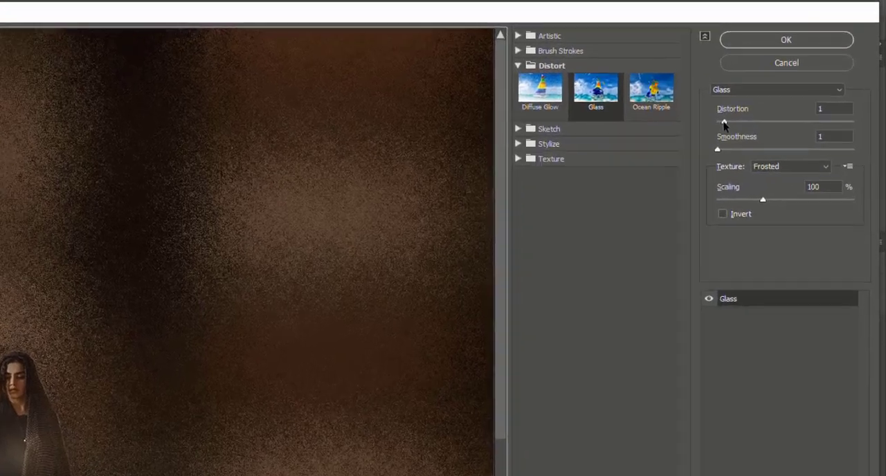
{"action": "left_click", "coordinate": [754, 99]}
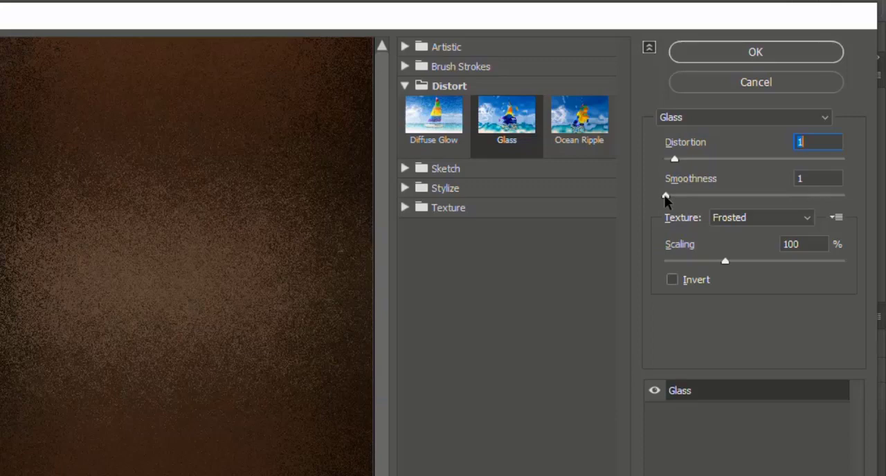
{"action": "mouse_move", "coordinate": [665, 197]}
{"action": "left_mouse_down"}
{"action": "mouse_move", "coordinate": [722, 196]}
{"action": "mouse_move", "coordinate": [653, 200]}
{"action": "left_mouse_up"}
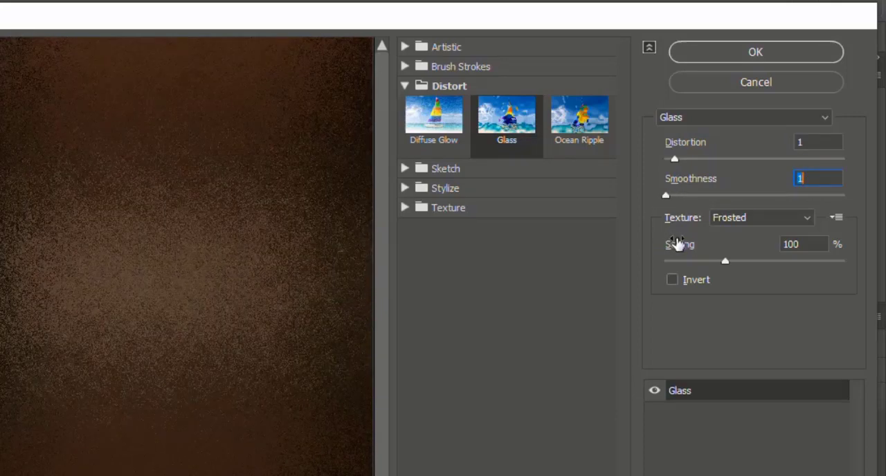
{"action": "left_click_drag", "start_coordinate": [724, 261], "coordinate": [696, 263]}
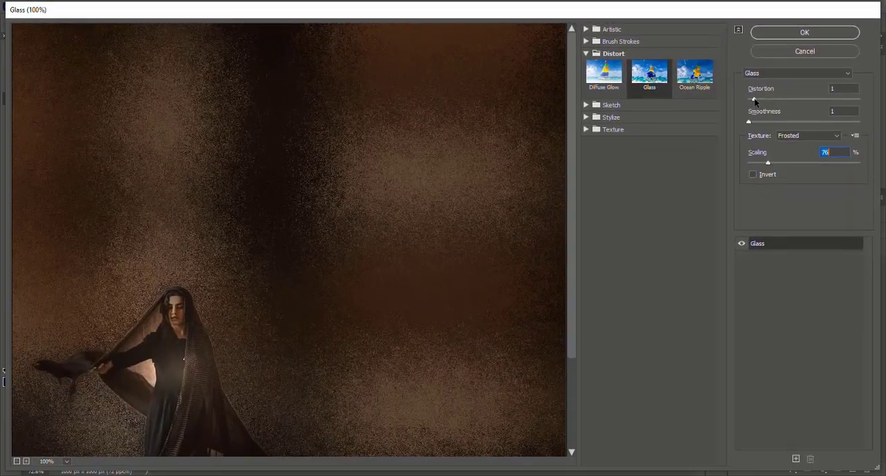
{"action": "left_click_drag", "start_coordinate": [755, 102], "coordinate": [774, 101]}
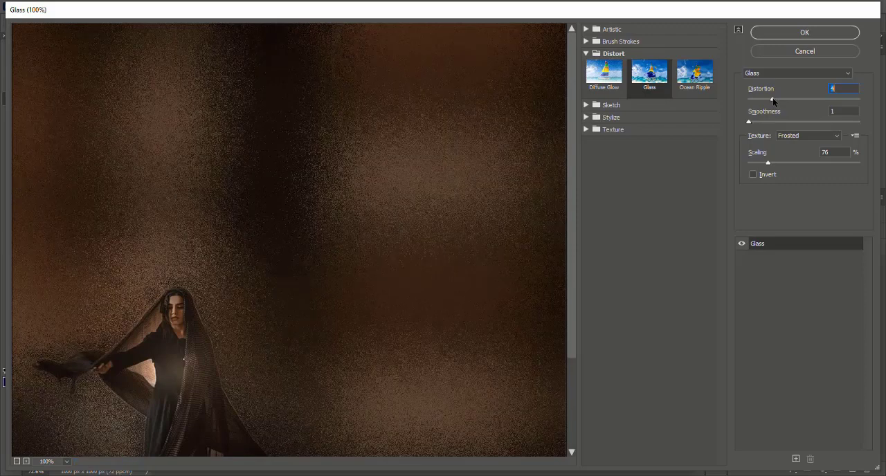
{"action": "left_click", "coordinate": [773, 34]}
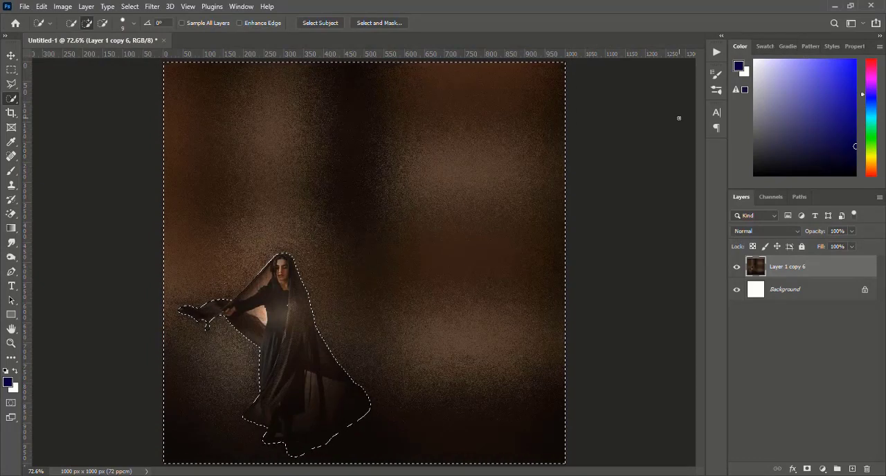
Step: Clear the backdrop selection, examine the grain around the woman, and switch to the Move tool
{"action": "key", "text": "ctrl+d"}
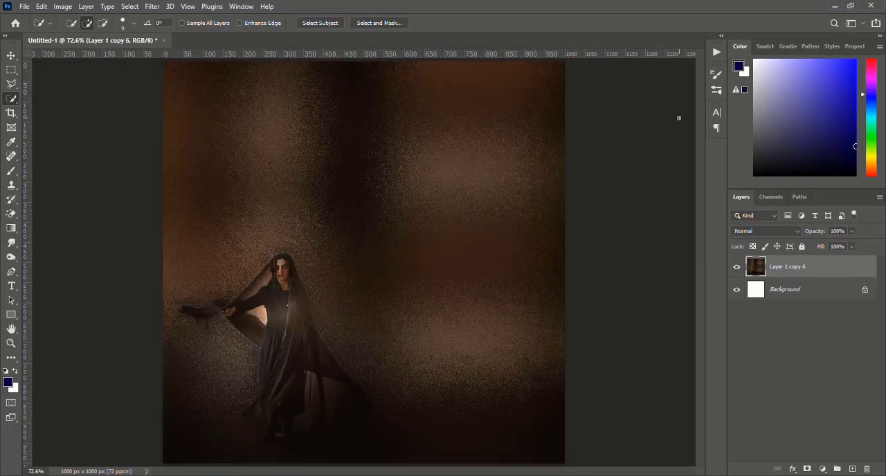
{"action": "key", "text": "ctrl+plus"}
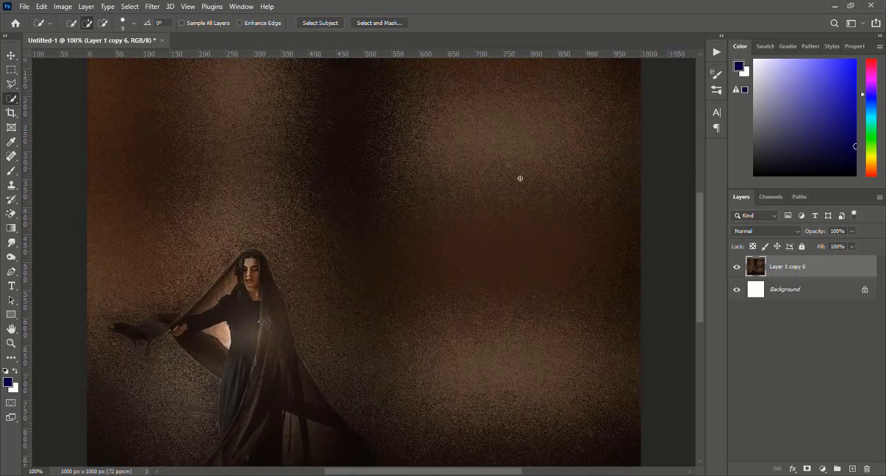
{"action": "scroll", "coordinate": [432, 295], "scroll_direction": "down", "scroll_amount": 5}
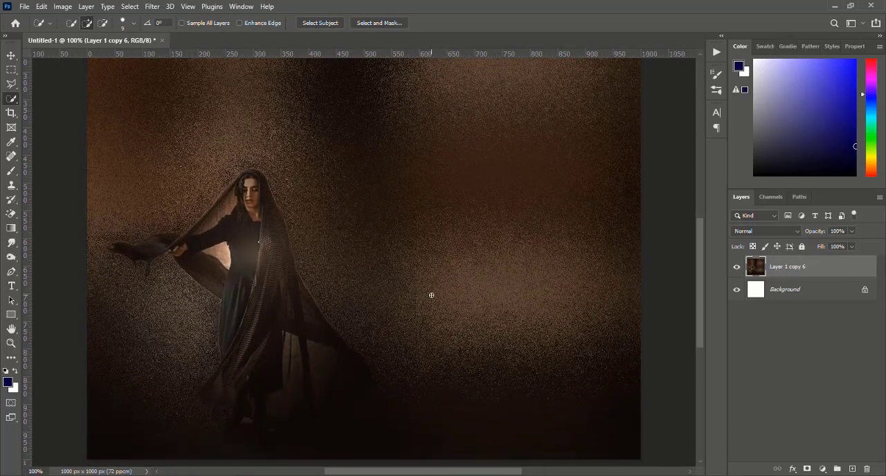
{"action": "scroll", "coordinate": [431, 295], "scroll_direction": "down", "scroll_amount": 2}
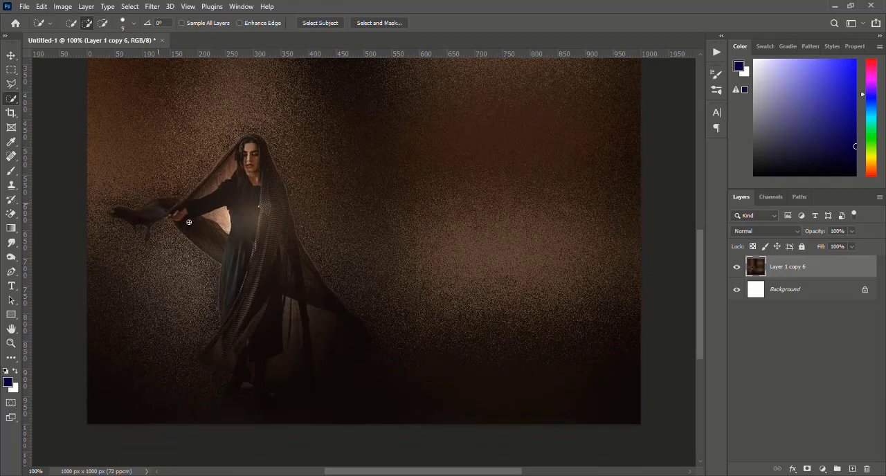
{"action": "scroll", "coordinate": [389, 246], "scroll_direction": "up", "scroll_amount": 8}
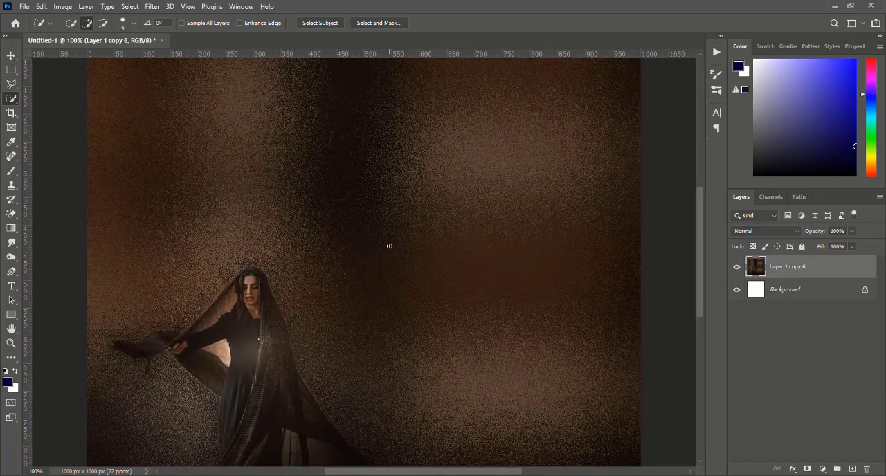
{"action": "scroll", "coordinate": [389, 246], "scroll_direction": "down", "scroll_amount": 4}
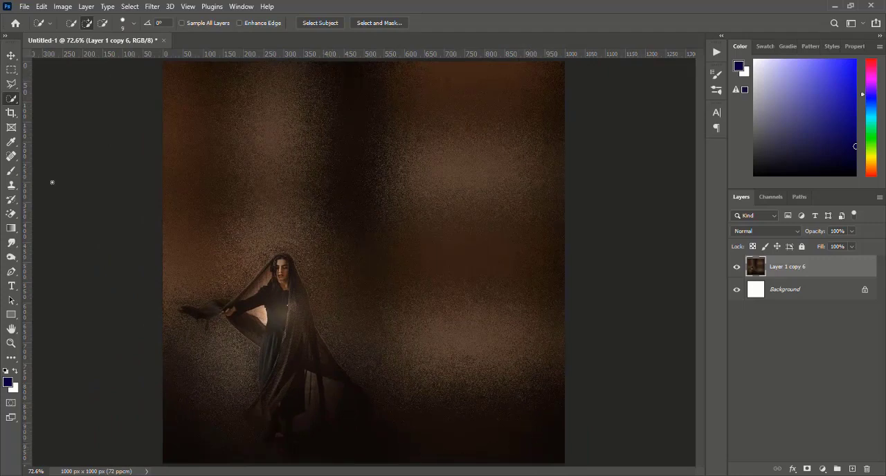
{"action": "left_click", "coordinate": [13, 57]}
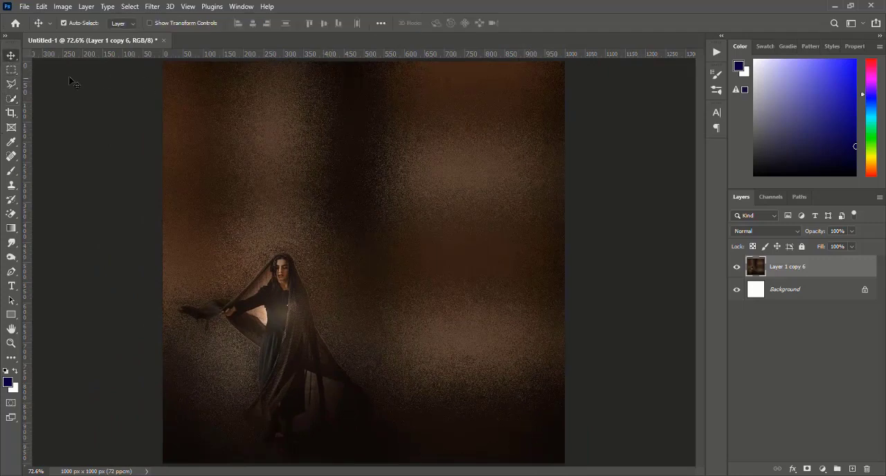
Step: Outline the free text areas around the woman and the canvas's inner margin with rectangular selections, and clear the selection
{"action": "left_click", "coordinate": [11, 70]}
{"action": "left_click_drag", "start_coordinate": [343, 82], "coordinate": [542, 447]}
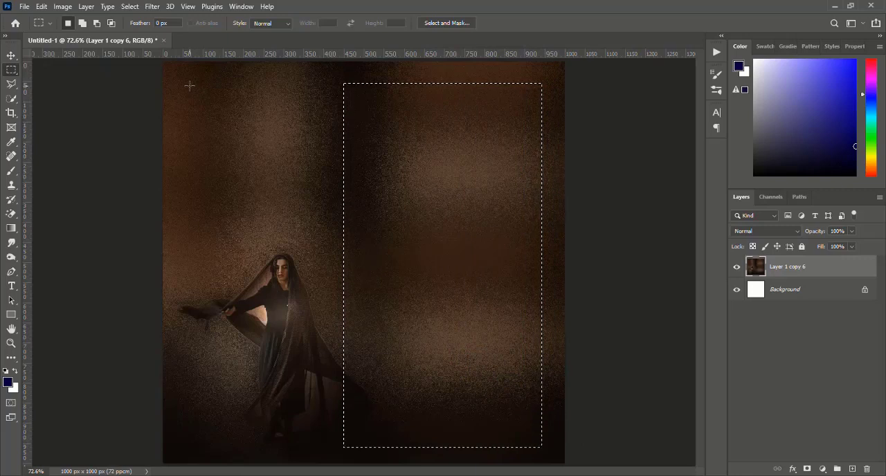
{"action": "left_click_drag", "start_coordinate": [182, 83], "coordinate": [339, 186]}
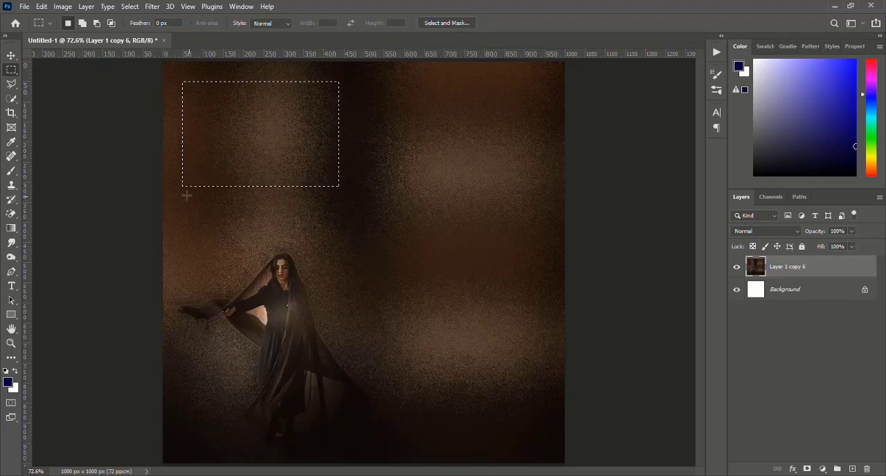
{"action": "left_click_drag", "start_coordinate": [184, 194], "coordinate": [245, 265]}
{"action": "left_click", "coordinate": [202, 236]}
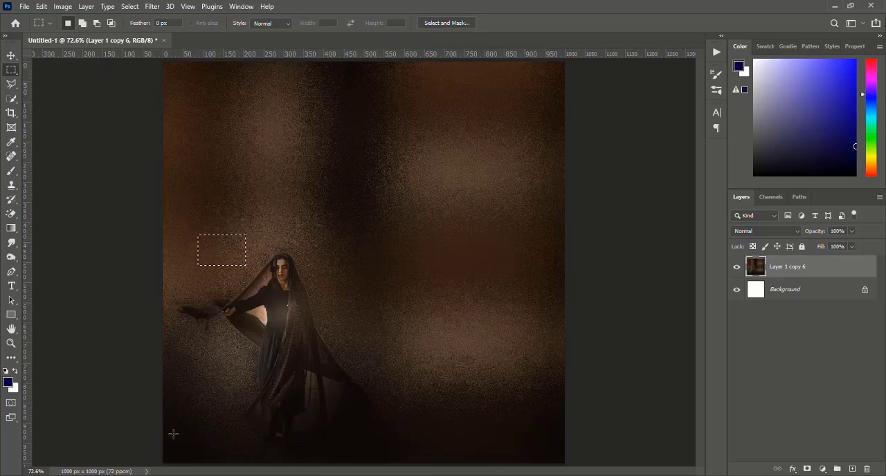
{"action": "left_click_drag", "start_coordinate": [177, 422], "coordinate": [261, 443]}
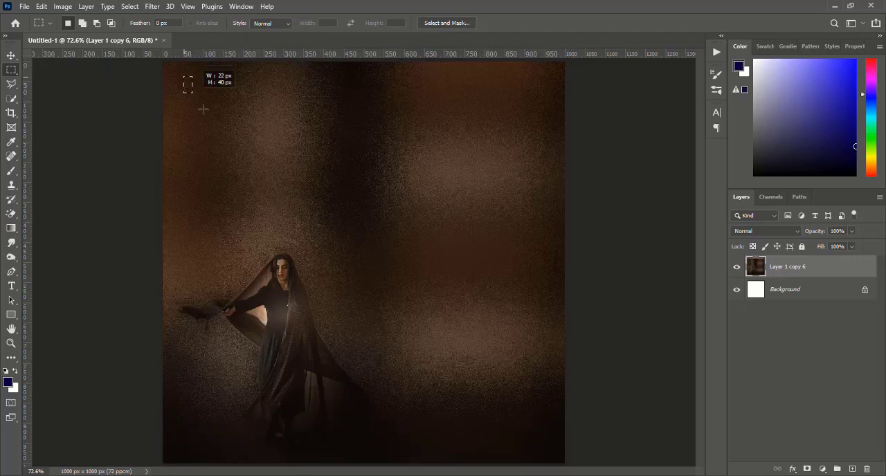
{"action": "left_click_drag", "start_coordinate": [193, 95], "coordinate": [546, 444]}
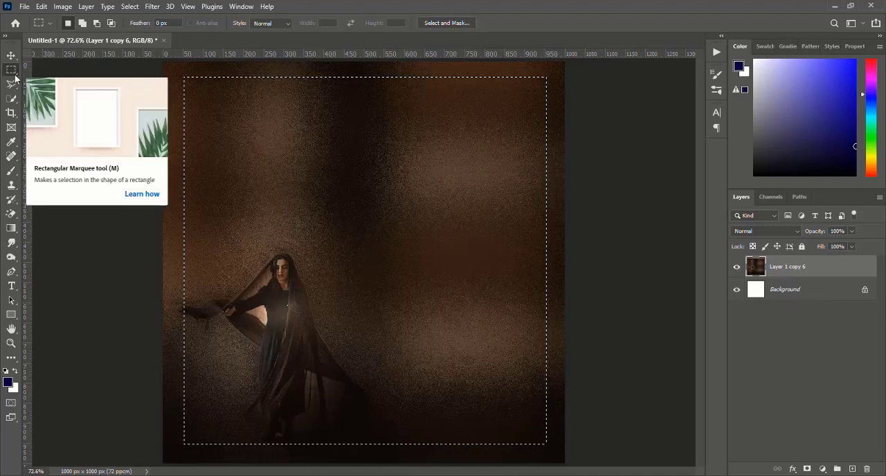
{"action": "key", "text": "ctrl+d"}
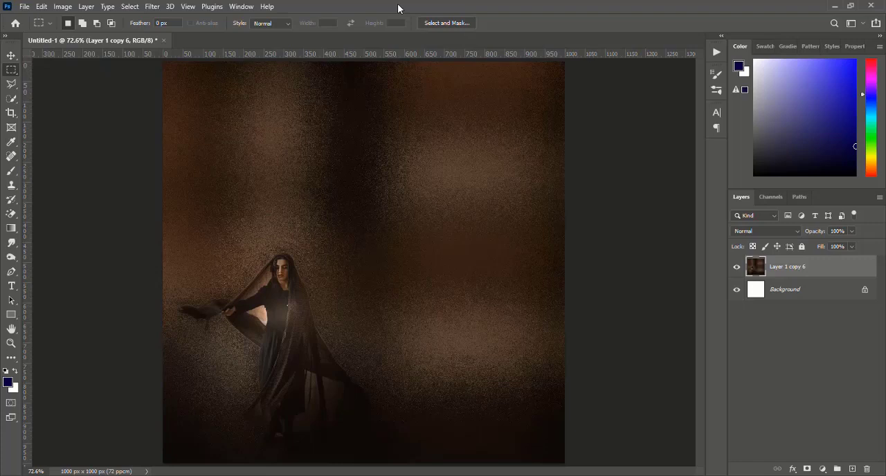
Step: Place the original photo ssawkeqk.jpg in the document as an embedded image
{"action": "left_click", "coordinate": [25, 7]}
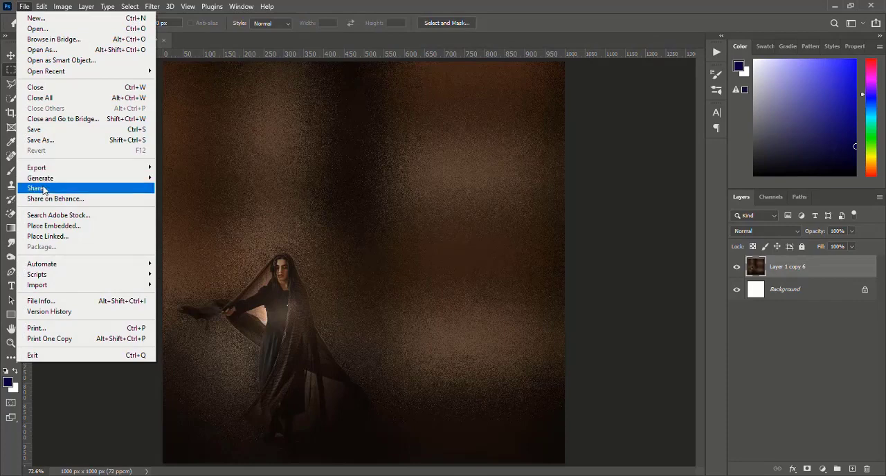
{"action": "left_click", "coordinate": [56, 226]}
{"action": "left_click", "coordinate": [260, 202]}
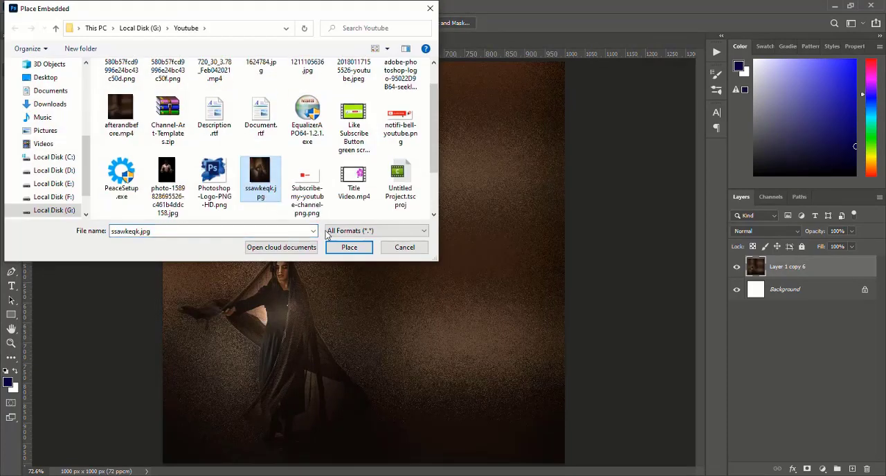
{"action": "left_click", "coordinate": [349, 247]}
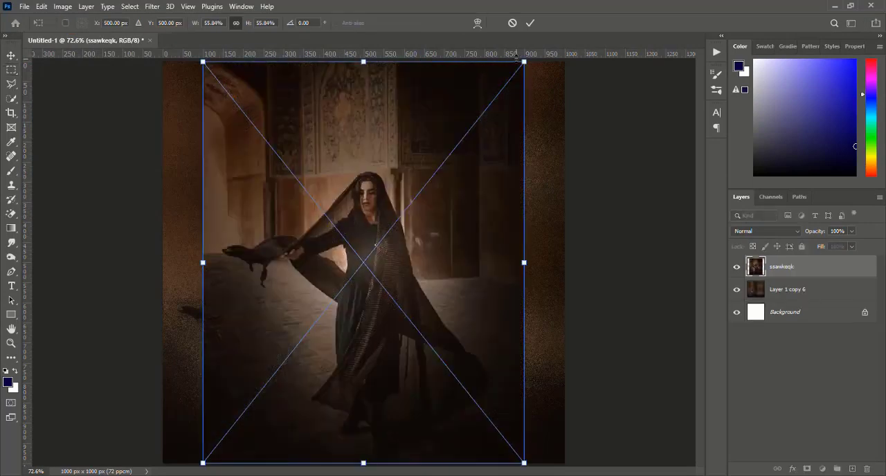
Step: Scale the placed photo to about 40% and position it in the upper-right area of the canvas
{"action": "left_click_drag", "start_coordinate": [524, 61], "coordinate": [487, 100]}
{"action": "left_click_drag", "start_coordinate": [432, 166], "coordinate": [412, 189]}
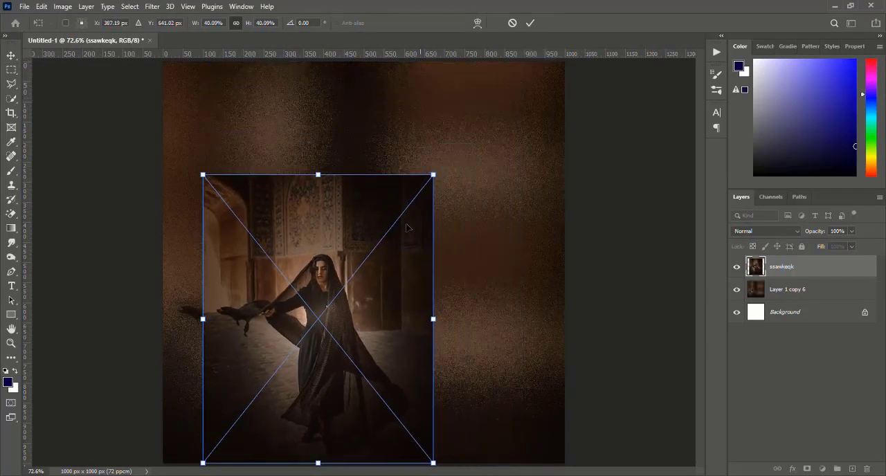
{"action": "left_click_drag", "start_coordinate": [396, 303], "coordinate": [501, 211]}
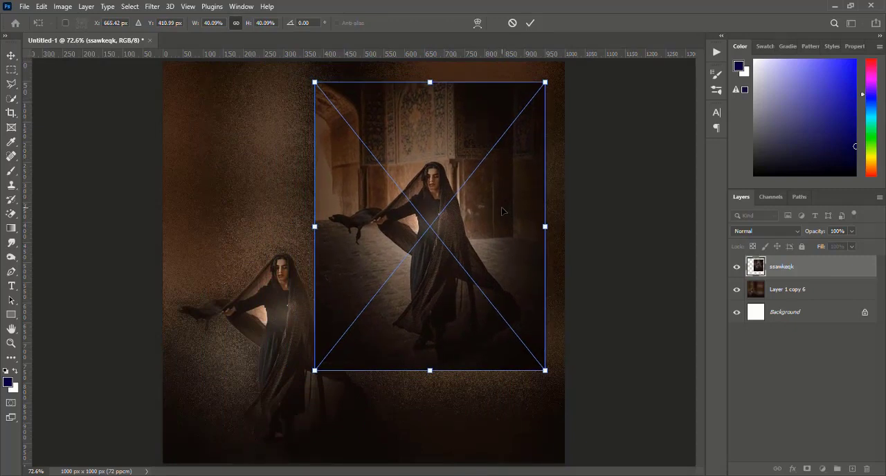
{"action": "key", "text": "Return"}
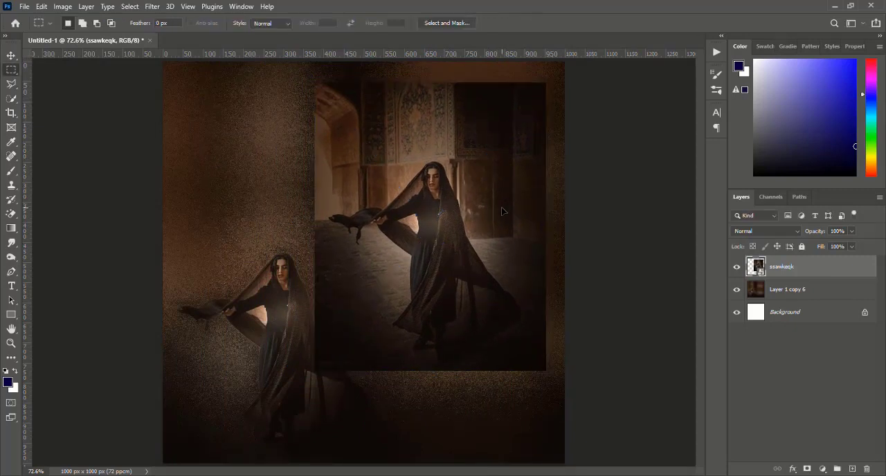
Step: Hide and show the placed original photo repeatedly to compare it with the finished background
{"action": "left_click", "coordinate": [737, 269]}
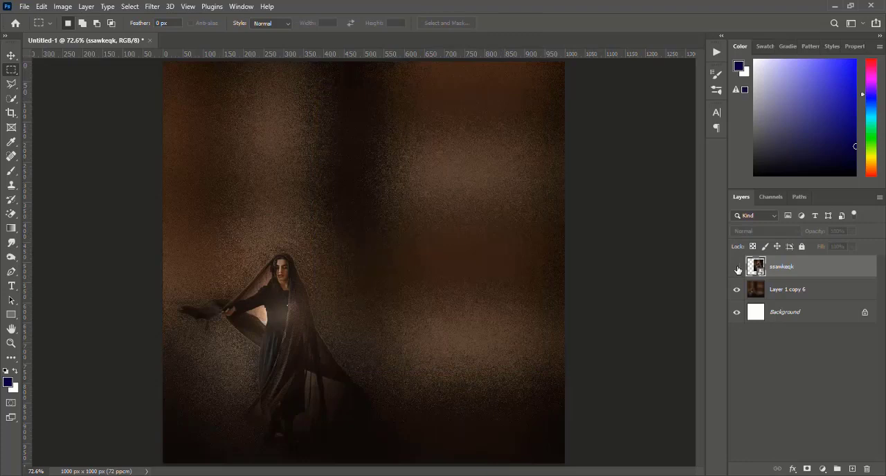
{"action": "left_click", "coordinate": [737, 269]}
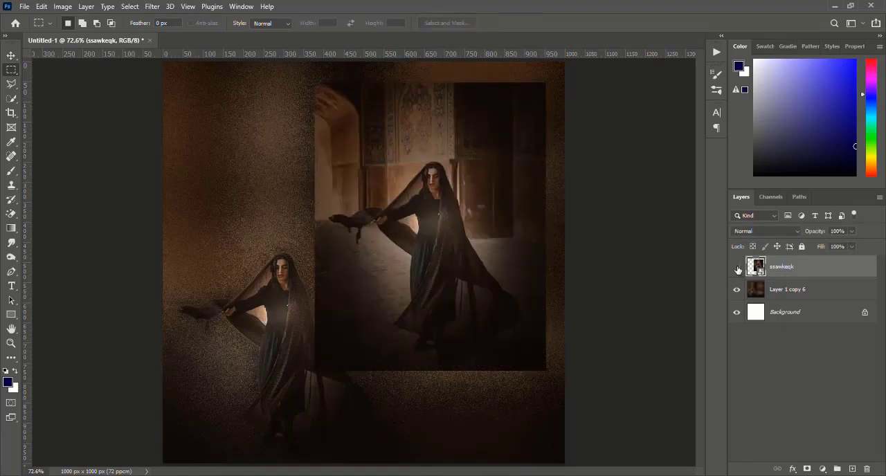
{"action": "left_click", "coordinate": [737, 269]}
{"action": "left_click", "coordinate": [737, 269]}
{"action": "left_click", "coordinate": [738, 270]}
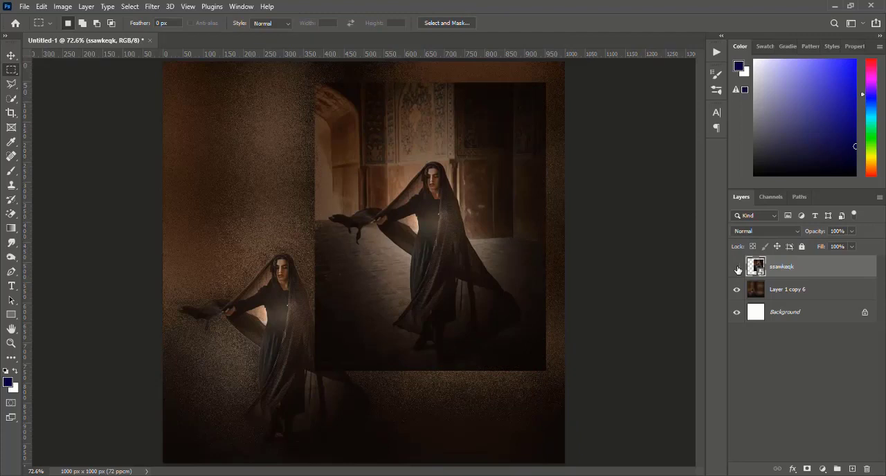